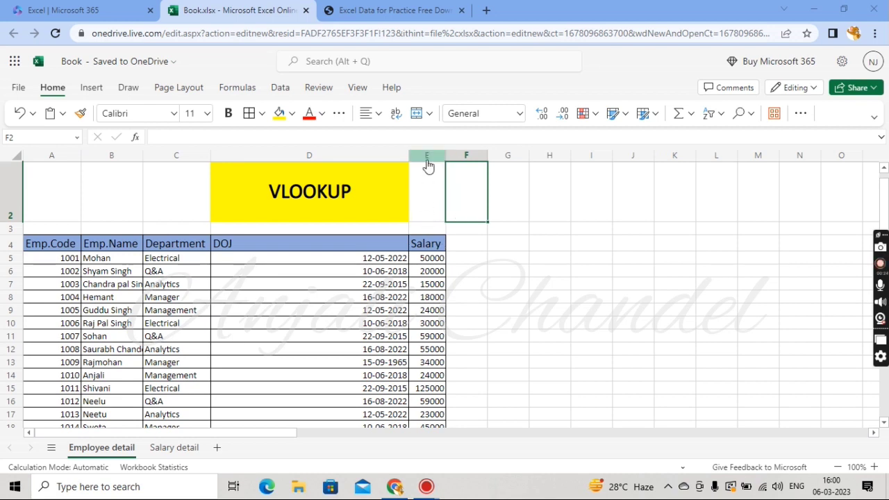
# Examine the employee table and its Salary column on the Employee detail sheet
pyautogui.click(466, 156)
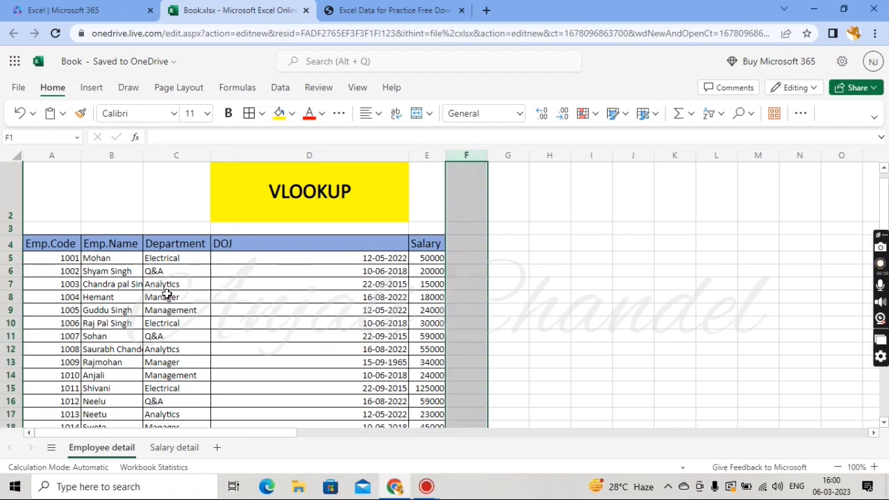
pyautogui.click(9, 259)
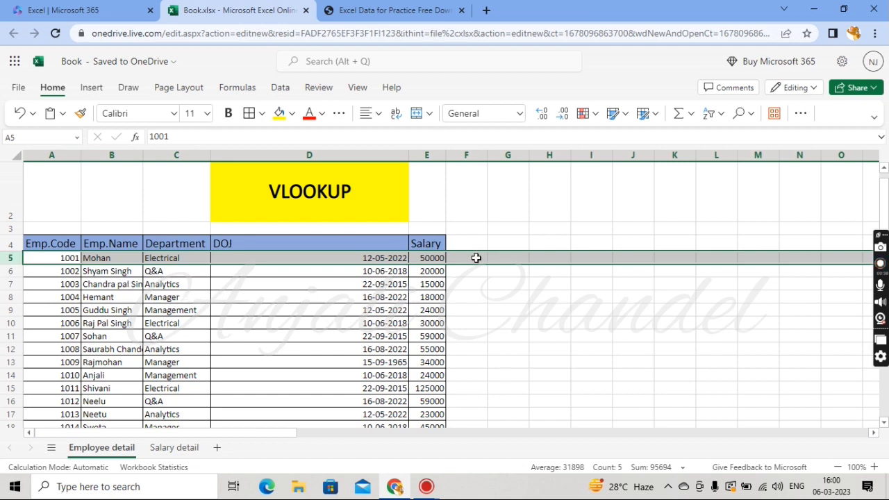
pyautogui.click(476, 258)
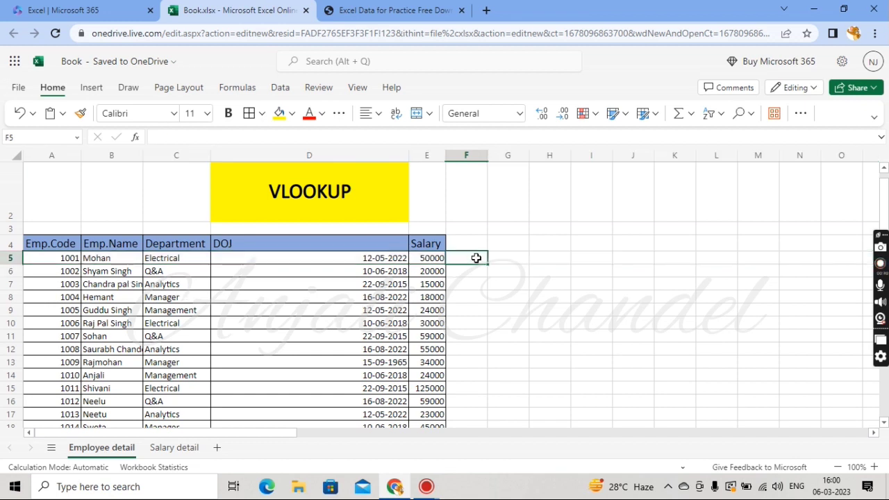
pyautogui.scroll(-2, 301, 352)
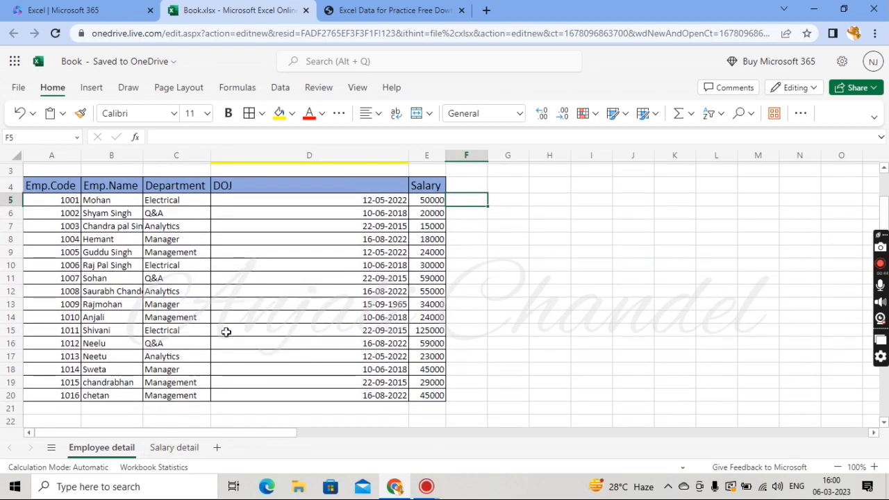
pyautogui.scroll(2, 225, 333)
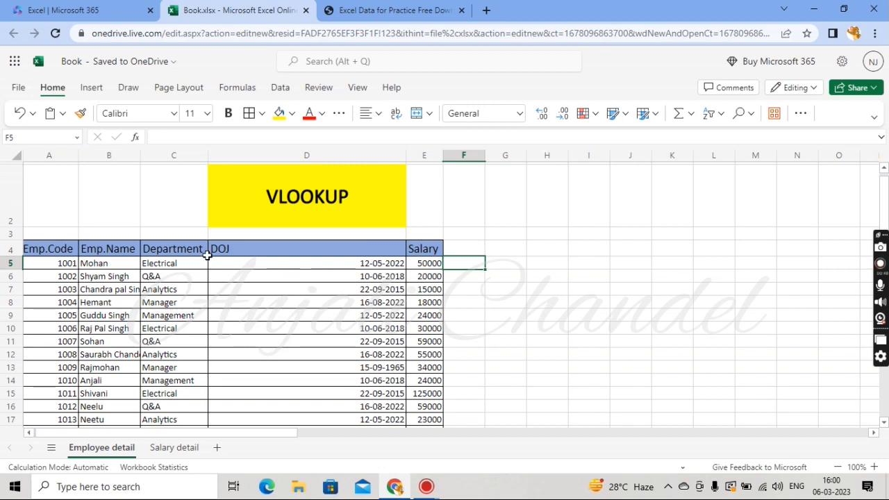
pyautogui.scroll(-2, 311, 263)
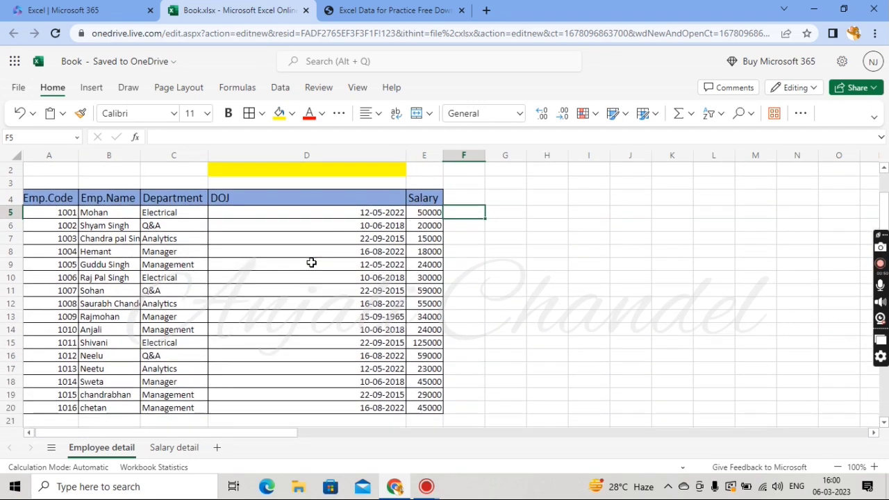
pyautogui.scroll(1, 312, 263)
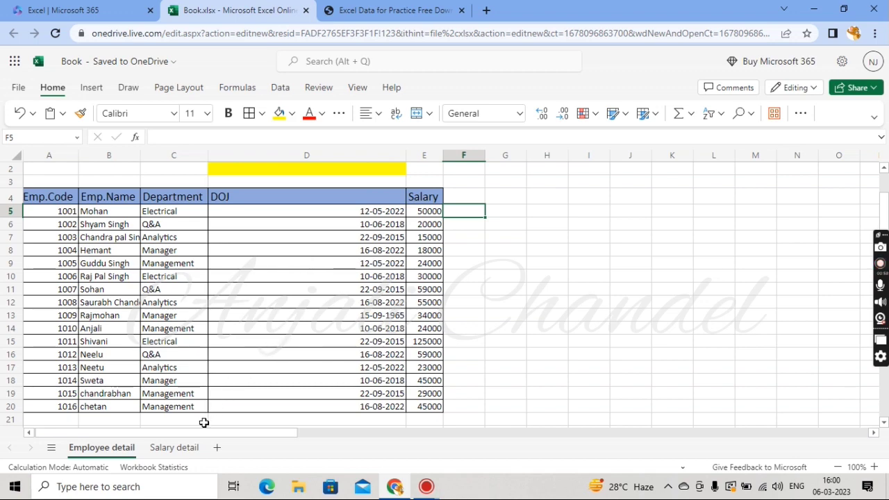
# On the Salary detail sheet, autofit column A's width to show the Emp.Code header
pyautogui.click(185, 450)
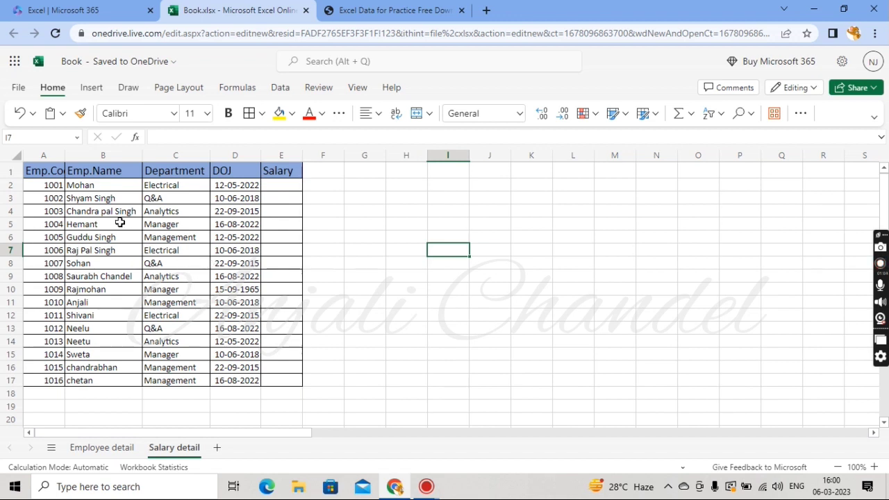
pyautogui.doubleClick(64, 158)
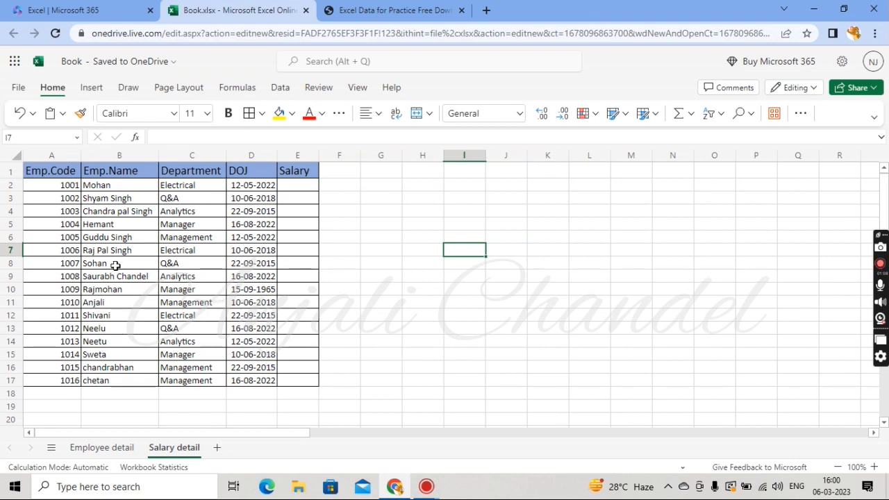
pyautogui.click(303, 186)
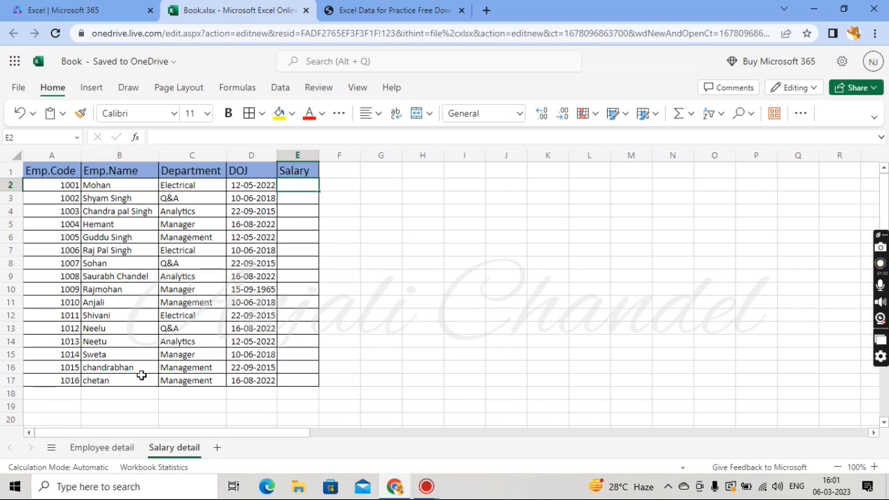
# Review the Emp.Name and Emp.Code columns on the Employee detail sheet
pyautogui.click(104, 448)
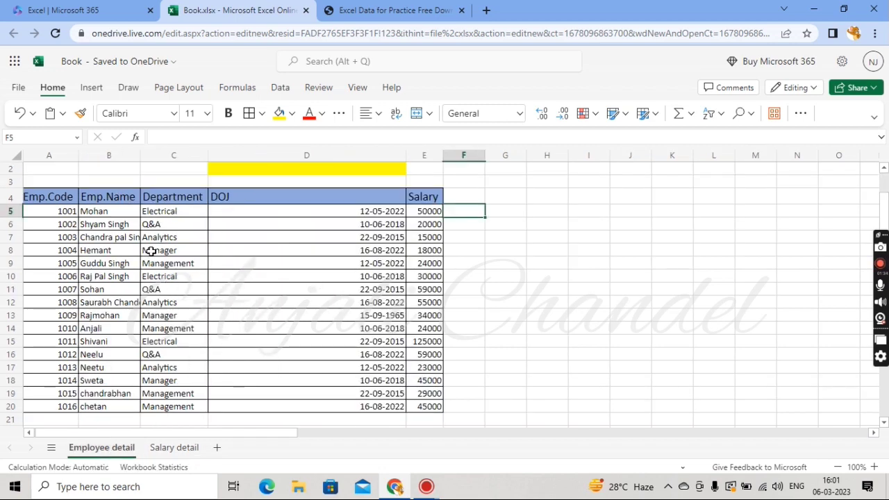
pyautogui.click(103, 156)
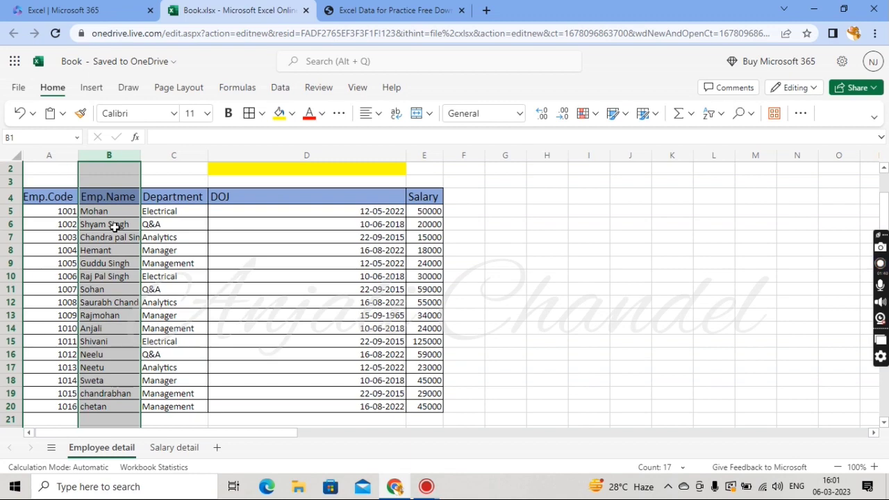
pyautogui.click(44, 158)
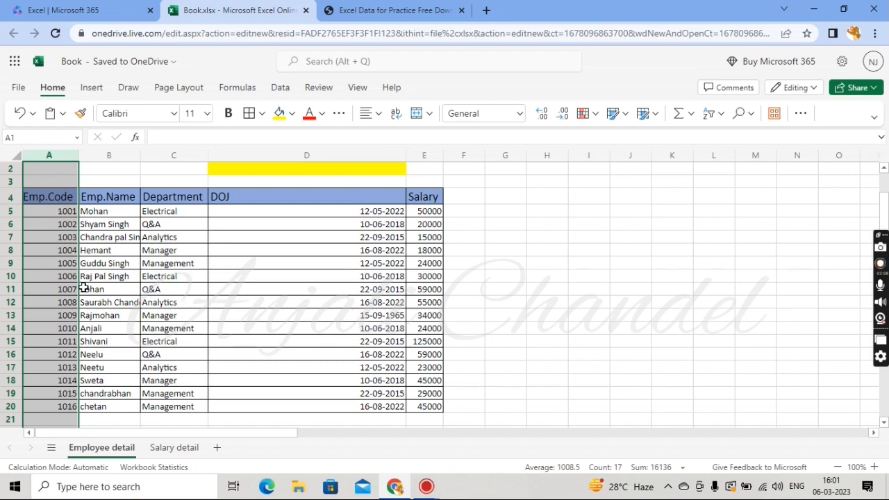
# In Salary detail cell E2, start a VLOOKUP formula with the column-locked lookup value $A2
pyautogui.click(162, 448)
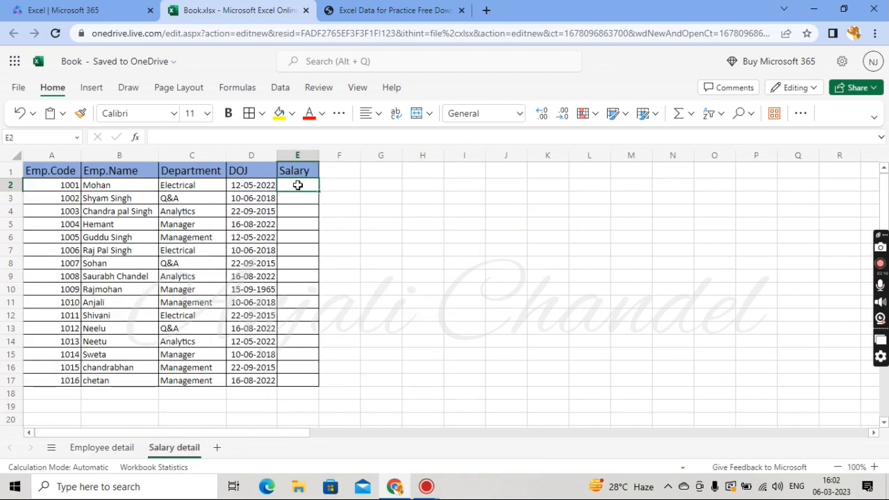
pyautogui.write('=')
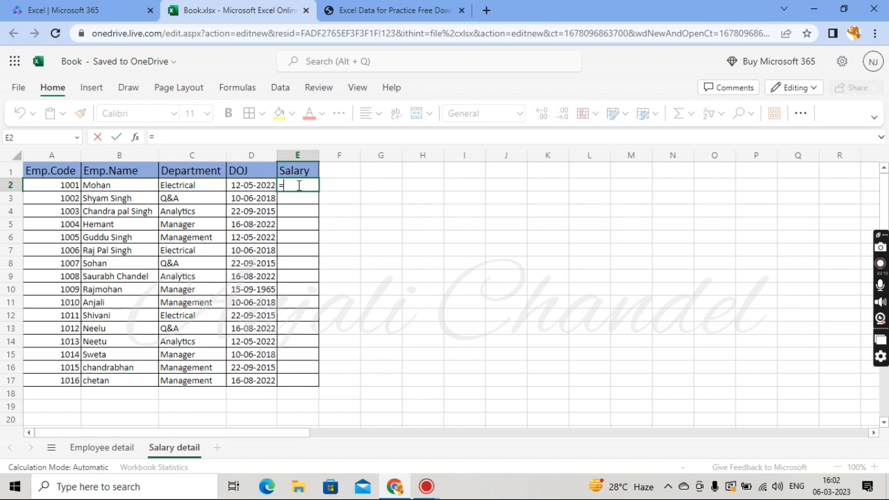
pyautogui.write('vlo')
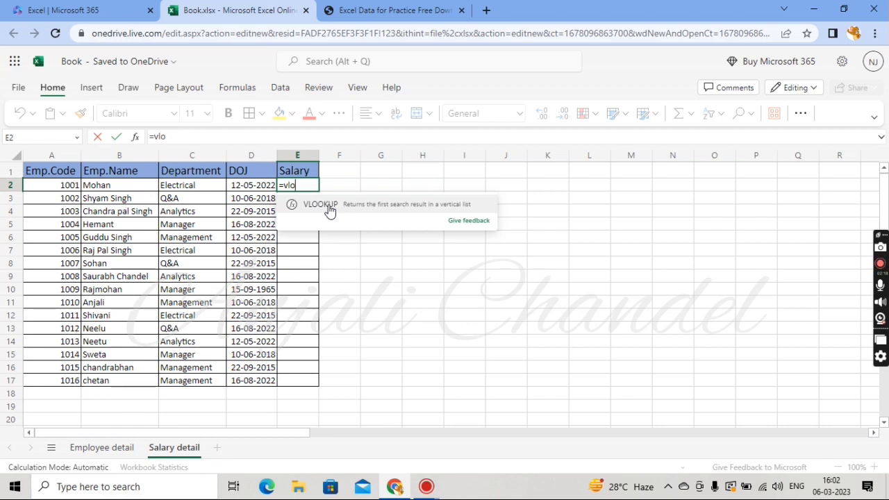
pyautogui.click(328, 207)
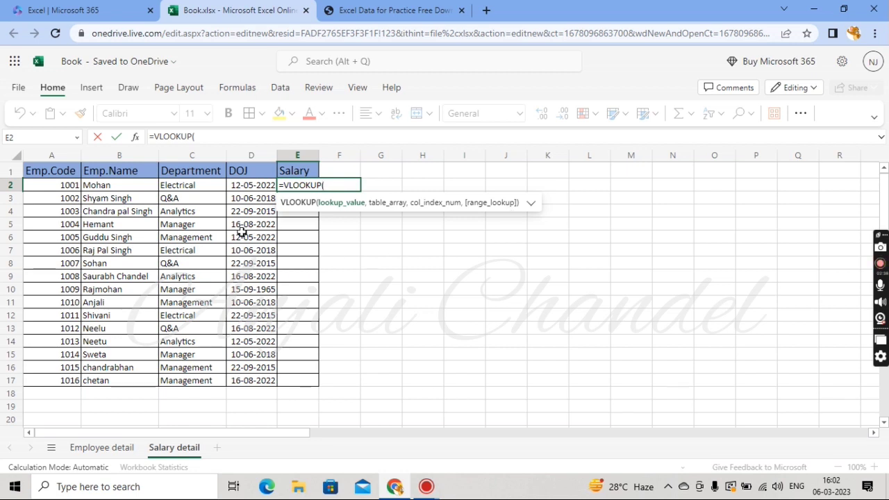
pyautogui.click(71, 186)
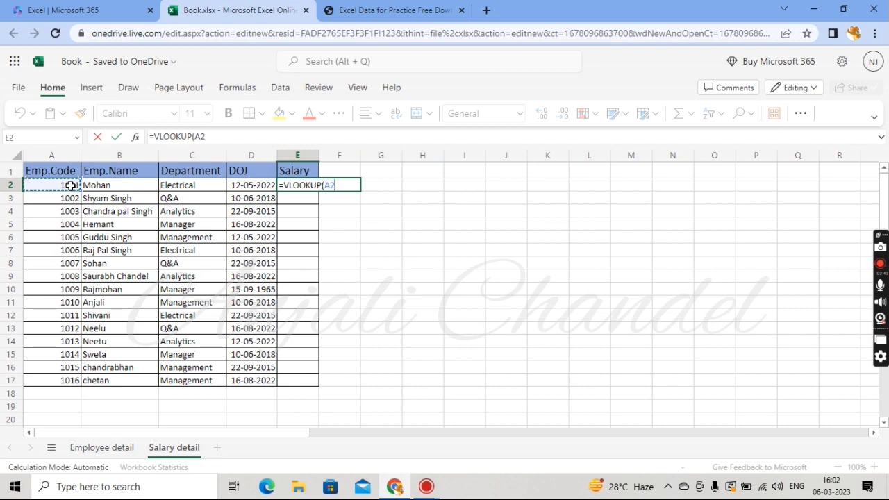
pyautogui.write('$')
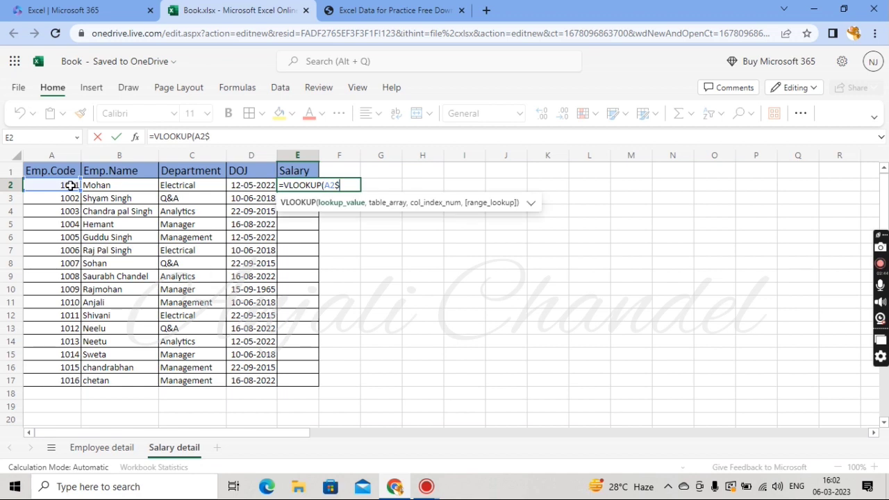
pyautogui.press('BackSpace')
pyautogui.press('Left')
pyautogui.press('Left')
pyautogui.write('$')
pyautogui.write(',')
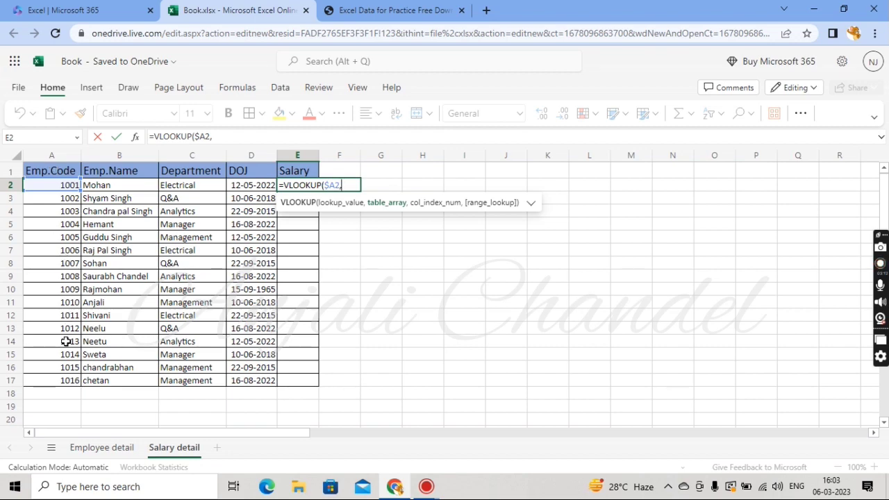
# Set the VLOOKUP table array to 'Employee detail'!A4:E20 and add the next argument separator
pyautogui.click(97, 449)
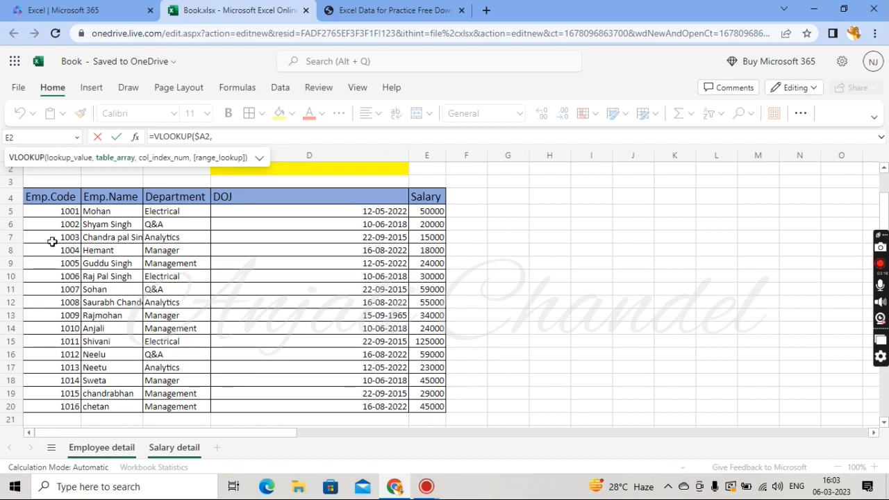
pyautogui.click(43, 197)
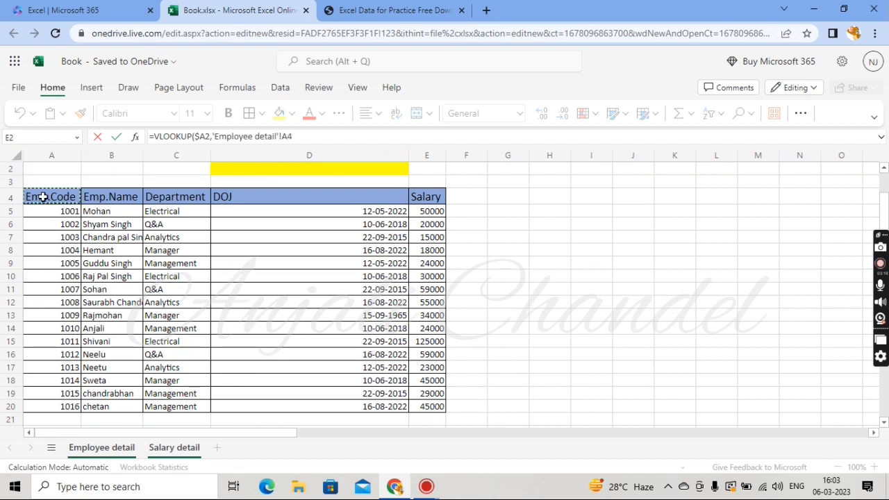
pyautogui.hotkey('shift', 'Right')
pyautogui.hotkey('shift', 'Right')
pyautogui.hotkey('shift', 'Right')
pyautogui.hotkey('shift', 'Right')
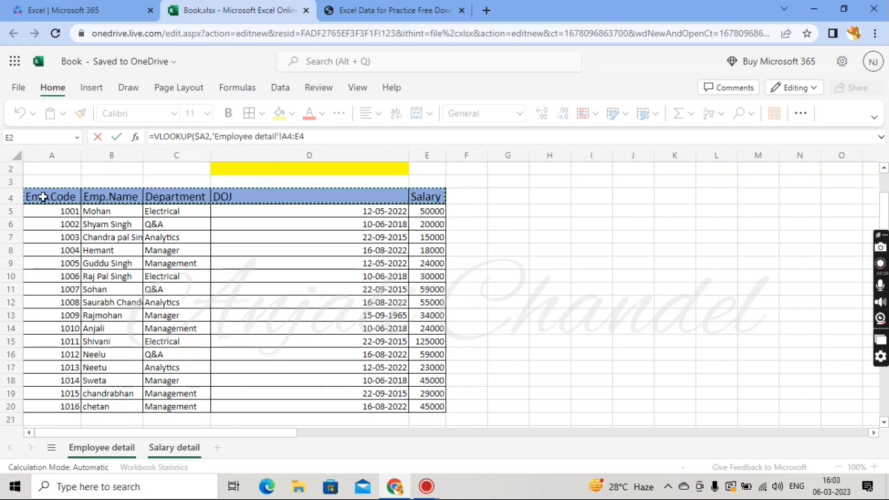
pyautogui.hotkey('shift', 'Down')
pyautogui.hotkey('shift', 'Down')
pyautogui.hotkey('shift', 'Down')
pyautogui.hotkey('shift', 'Down')
pyautogui.hotkey('shift', 'Down')
pyautogui.hotkey('shift', 'Down')
pyautogui.hotkey('shift', 'Down')
pyautogui.hotkey('shift', 'Down')
pyautogui.hotkey('shift', 'Down')
pyautogui.hotkey('shift', 'Down')
pyautogui.hotkey('shift', 'Down')
pyautogui.hotkey('shift', 'Down')
pyautogui.hotkey('shift', 'Down')
pyautogui.hotkey('shift', 'Down')
pyautogui.hotkey('shift', 'Down')
pyautogui.hotkey('shift', 'Down')
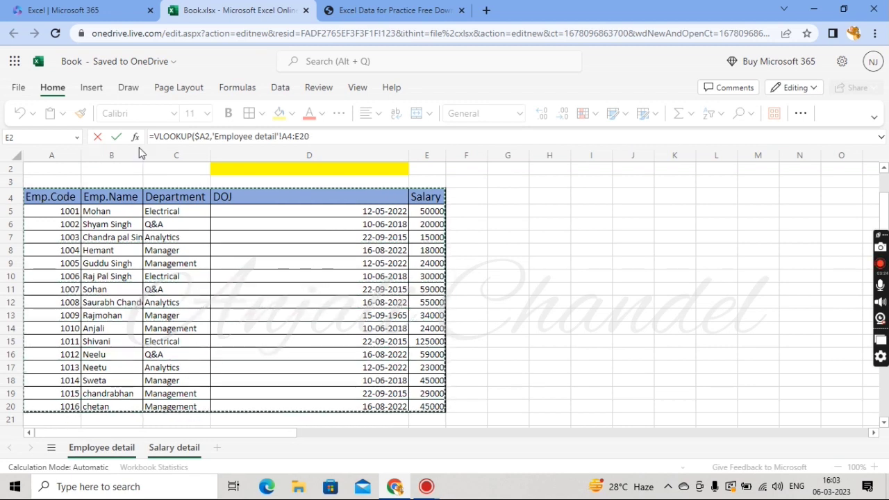
pyautogui.click(318, 137)
pyautogui.write(',')
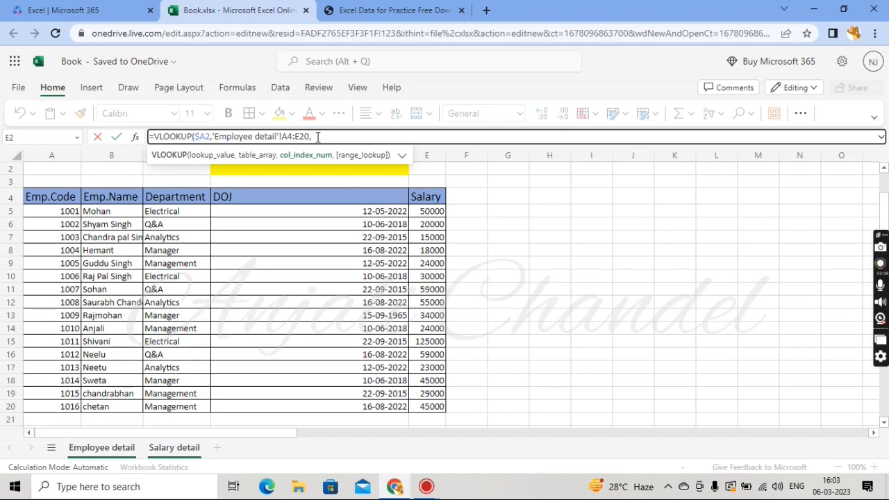
pyautogui.click(54, 158)
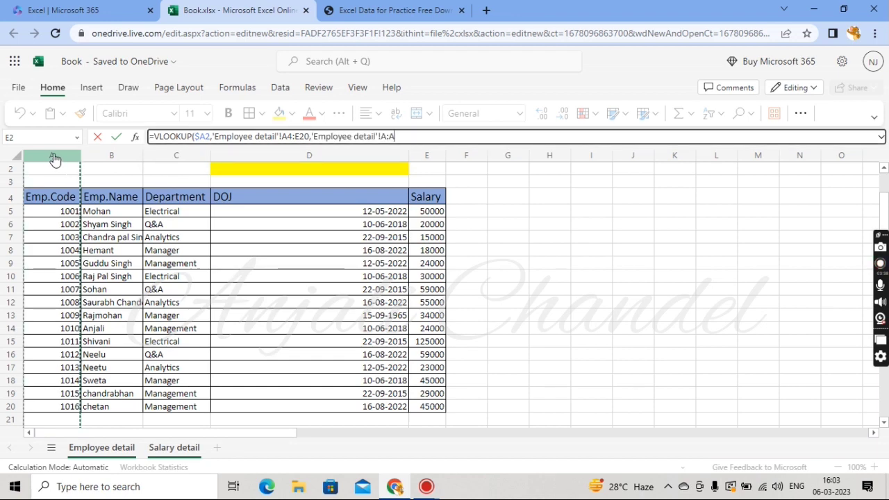
pyautogui.click(111, 155)
pyautogui.click(162, 157)
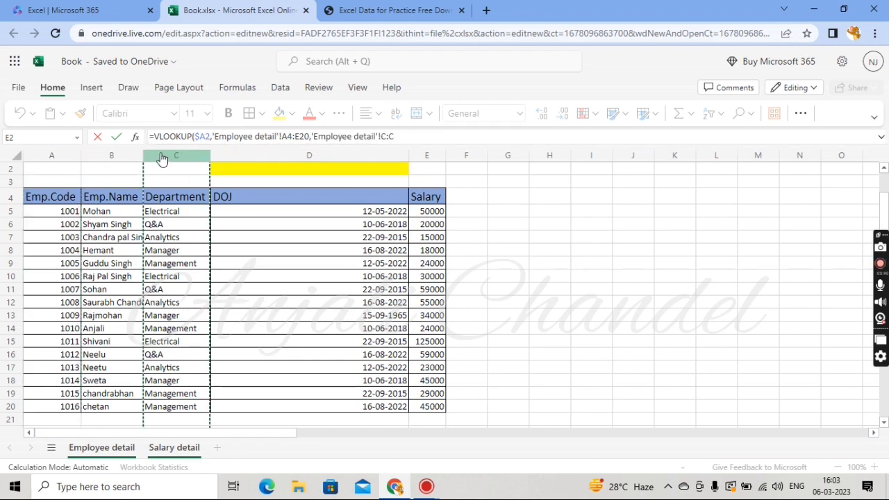
pyautogui.click(243, 157)
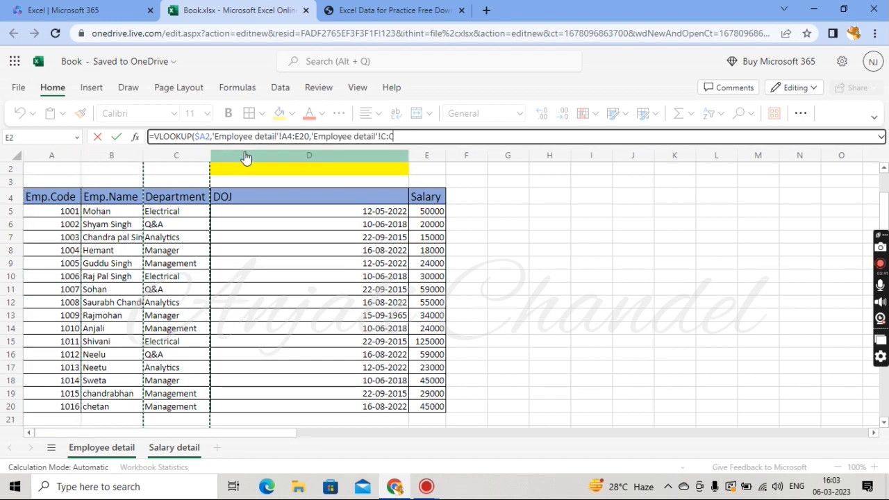
pyautogui.click(434, 157)
pyautogui.click(410, 135)
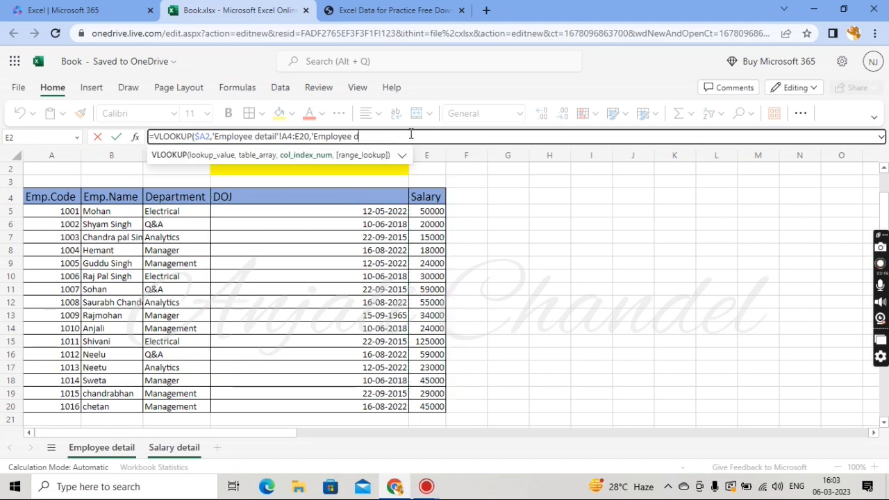
pyautogui.press('BackSpace')
pyautogui.press('BackSpace')
pyautogui.press('BackSpace')
pyautogui.press('BackSpace')
pyautogui.press('BackSpace')
pyautogui.press('BackSpace')
pyautogui.press('BackSpace')
pyautogui.press('BackSpace')
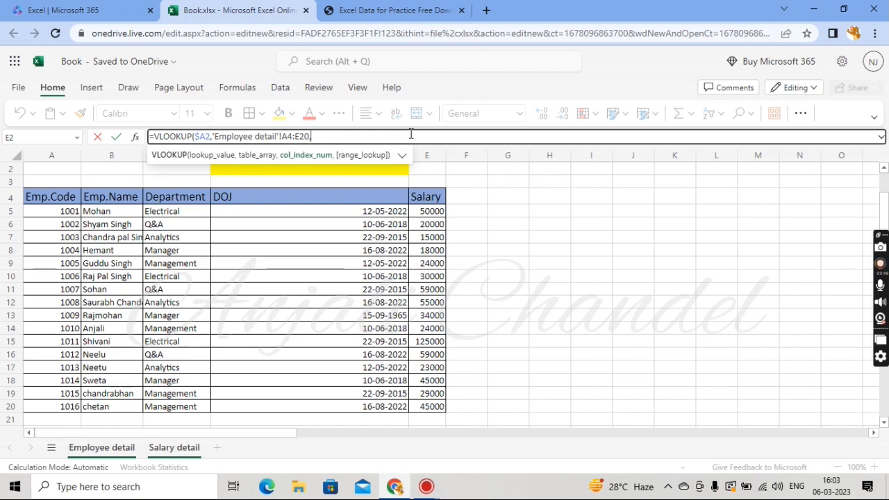
# Finish the formula with column index 5 and exact match 0, close the bracket, and enter it
pyautogui.write('5,0')
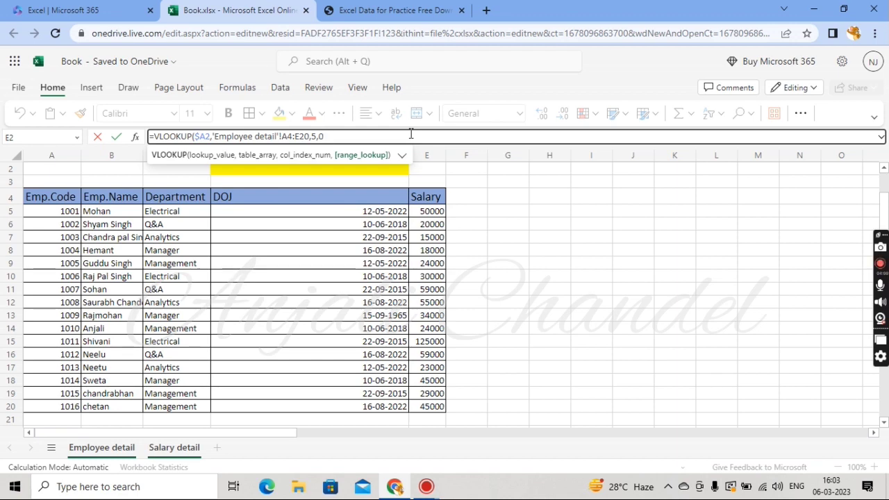
pyautogui.write(')')
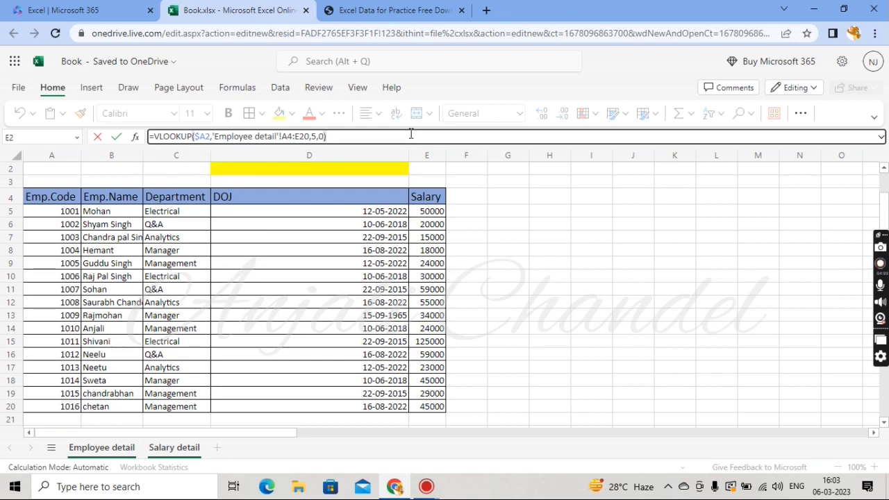
pyautogui.press('Return')
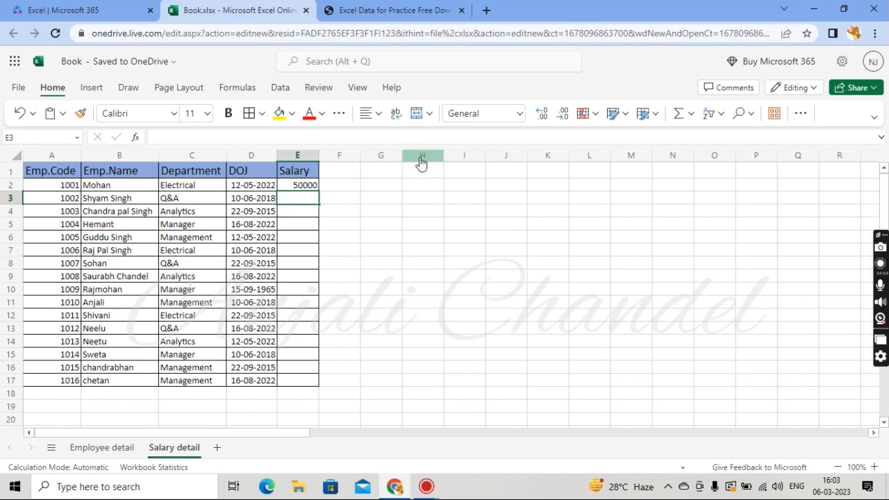
# Fill the E2 VLOOKUP formula down through E17
pyautogui.click(303, 185)
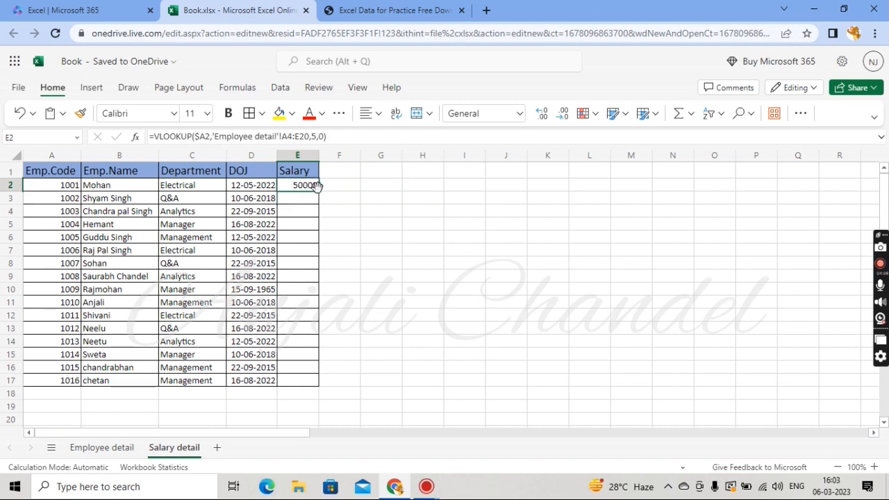
pyautogui.moveTo(318, 195); pyautogui.dragTo(320, 379)
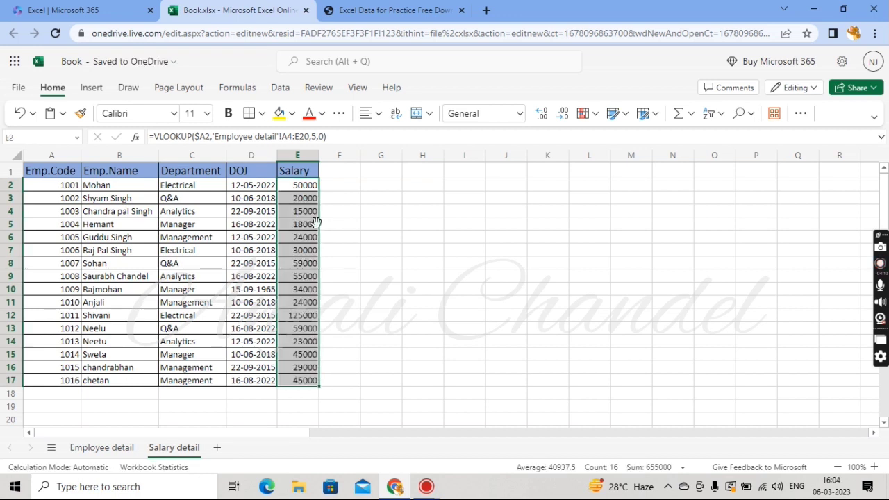
# Check the filled VLOOKUP formulas in the first few Salary cells for their shifting table ranges
pyautogui.click(296, 187)
pyautogui.press('Down')
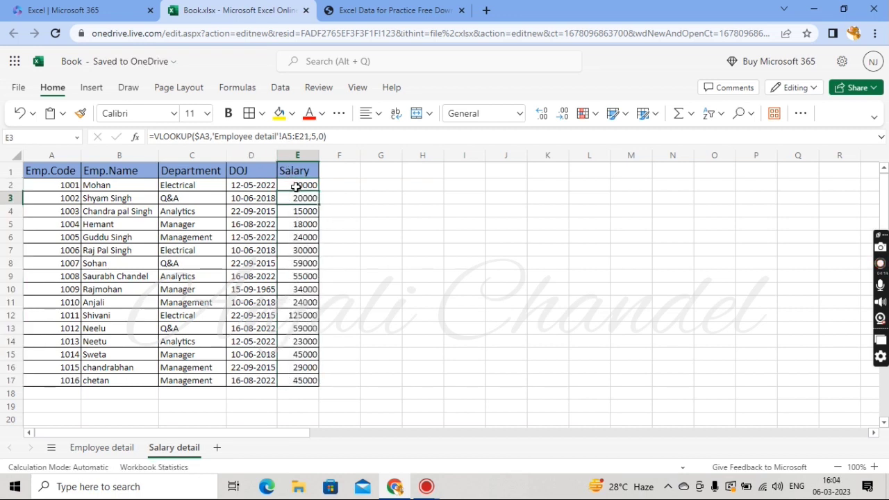
pyautogui.press('Down')
pyautogui.press('Down')
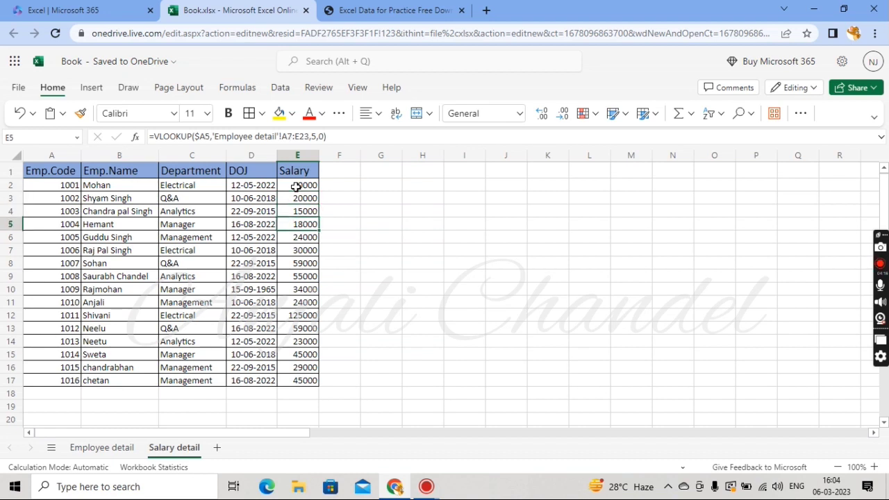
pyautogui.press('Up')
pyautogui.press('Up')
pyautogui.press('Up')
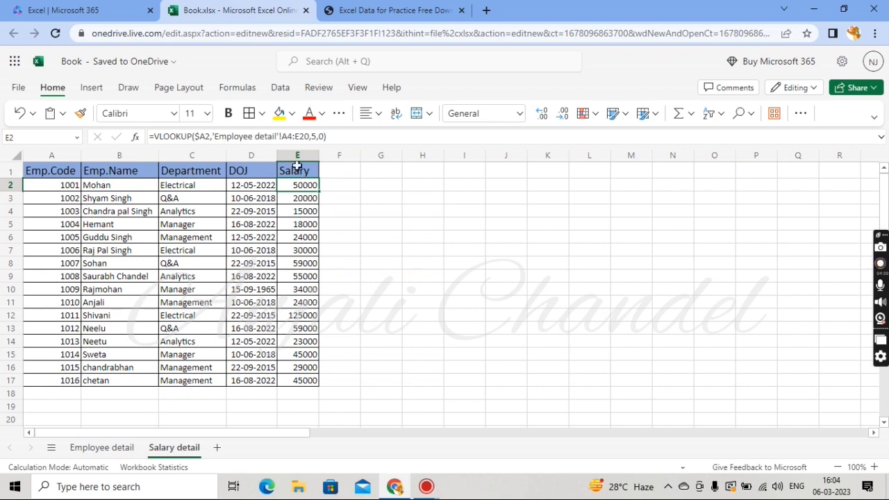
# Make the E2 table array absolute as 'Employee detail'!$A$4:$E$20 and enter the formula
pyautogui.click(283, 137)
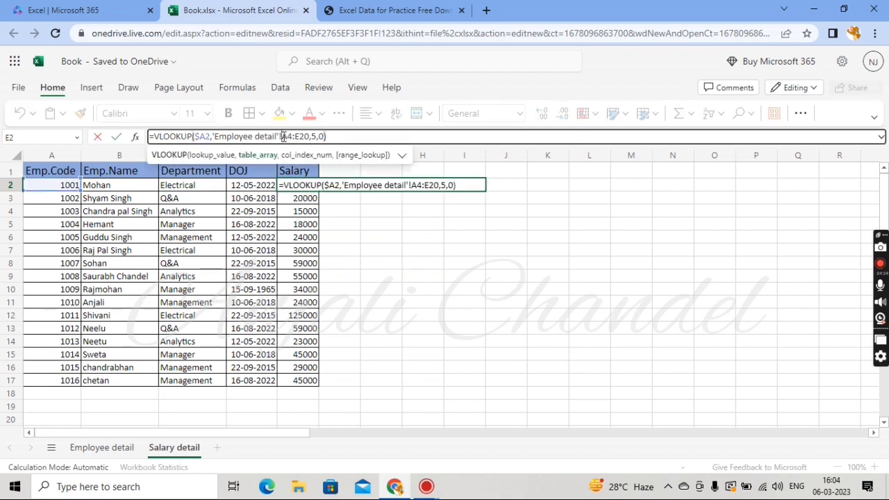
pyautogui.write('$A')
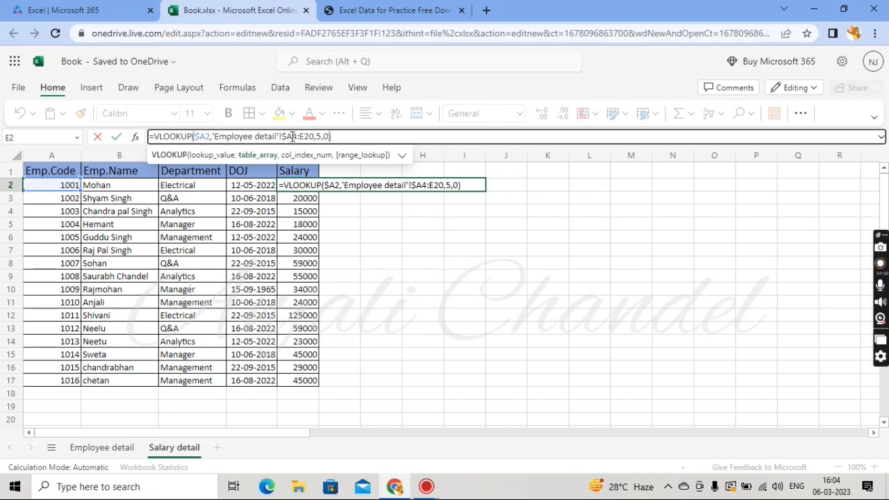
pyautogui.write('$')
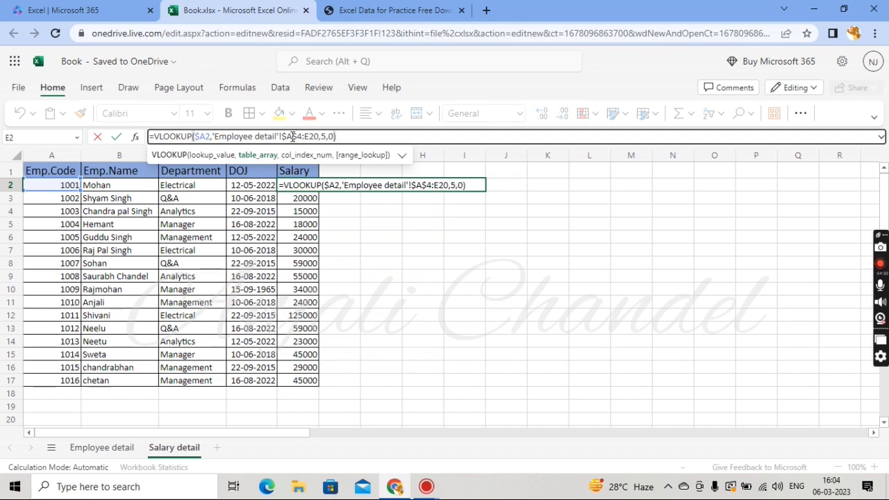
pyautogui.press('Right')
pyautogui.press('Right')
pyautogui.write('$')
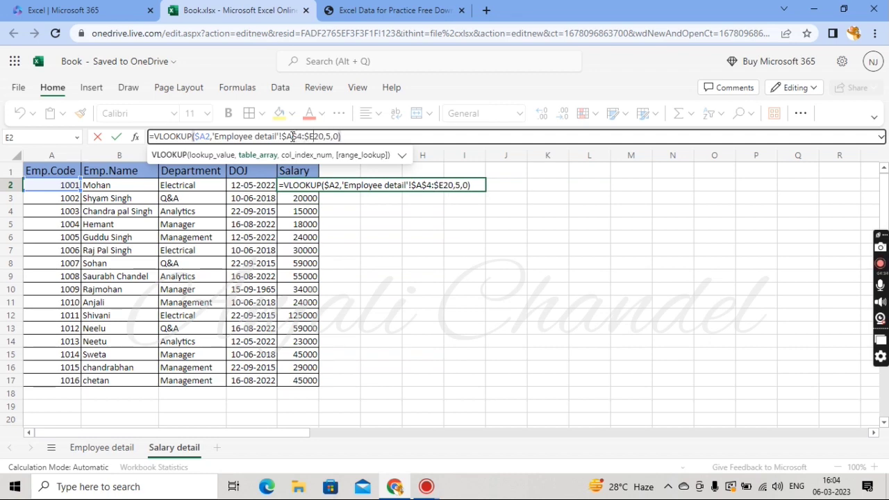
pyautogui.press('Right')
pyautogui.write('$')
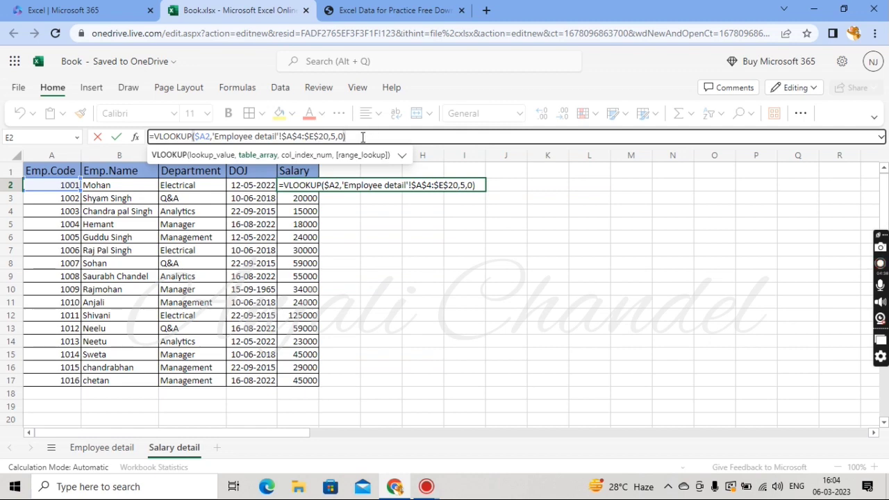
pyautogui.press('Return')
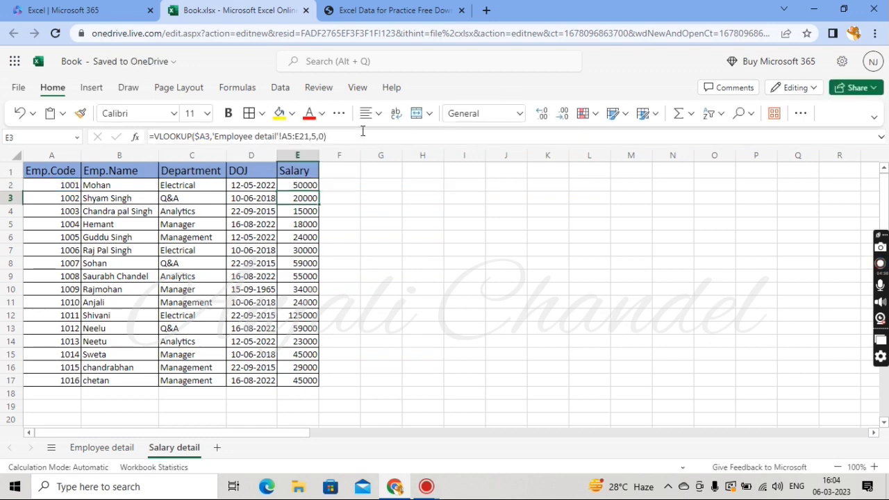
# Copy the corrected E2 formula into the Salary cells E3:E17
pyautogui.press('Up')
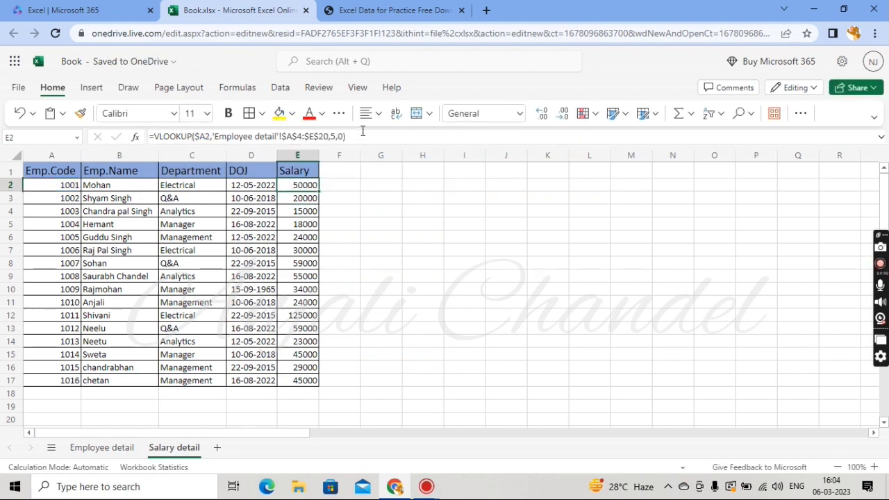
pyautogui.press('Down')
pyautogui.hotkey('shift', 'Down')
pyautogui.hotkey('shift', 'Down')
pyautogui.hotkey('shift', 'Down')
pyautogui.hotkey('shift', 'Down')
pyautogui.hotkey('shift', 'Down')
pyautogui.hotkey('shift', 'Down')
pyautogui.hotkey('shift', 'Down')
pyautogui.hotkey('shift', 'Down')
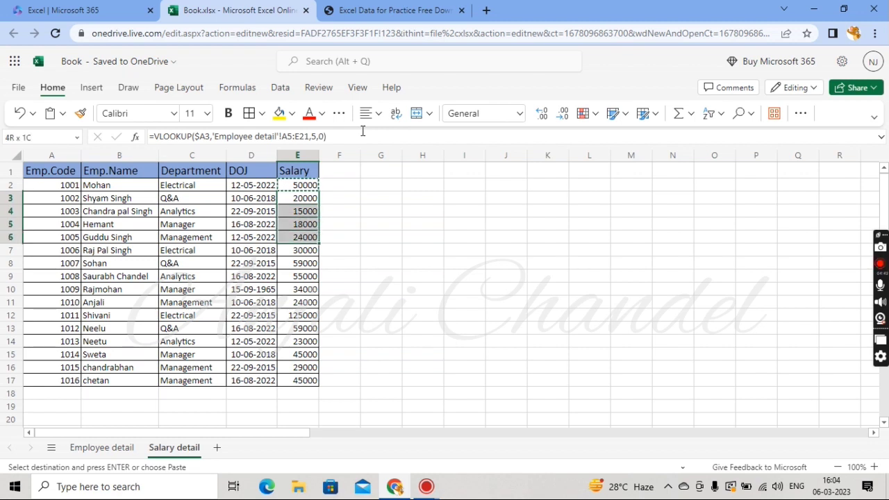
pyautogui.hotkey('shift', 'Down')
pyautogui.hotkey('shift', 'Down')
pyautogui.hotkey('shift', 'Down')
pyautogui.hotkey('shift', 'Down')
pyautogui.hotkey('shift', 'Down')
pyautogui.hotkey('shift', 'Down')
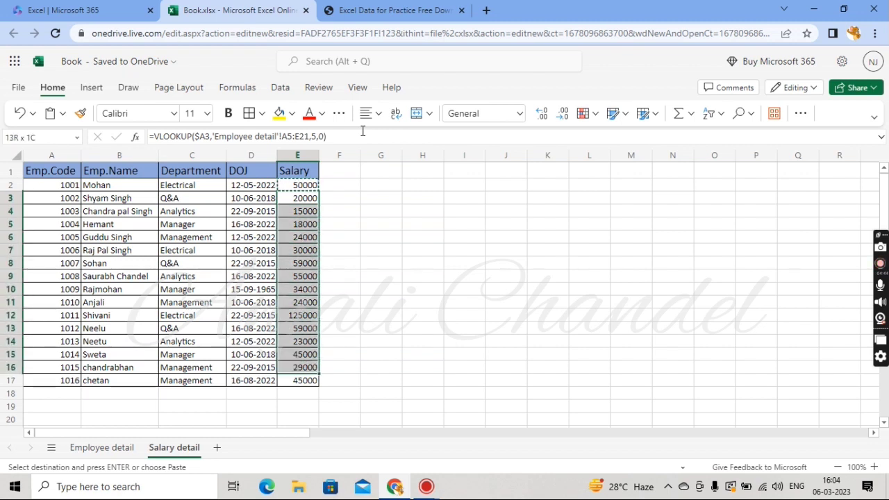
pyautogui.hotkey('ctrl', 'v')
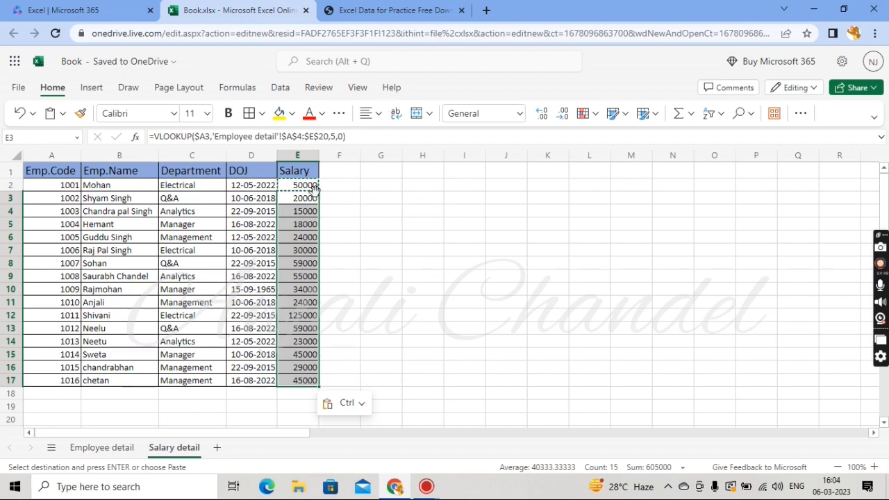
# Check the pasted formulas further down the Salary column
pyautogui.click(302, 200)
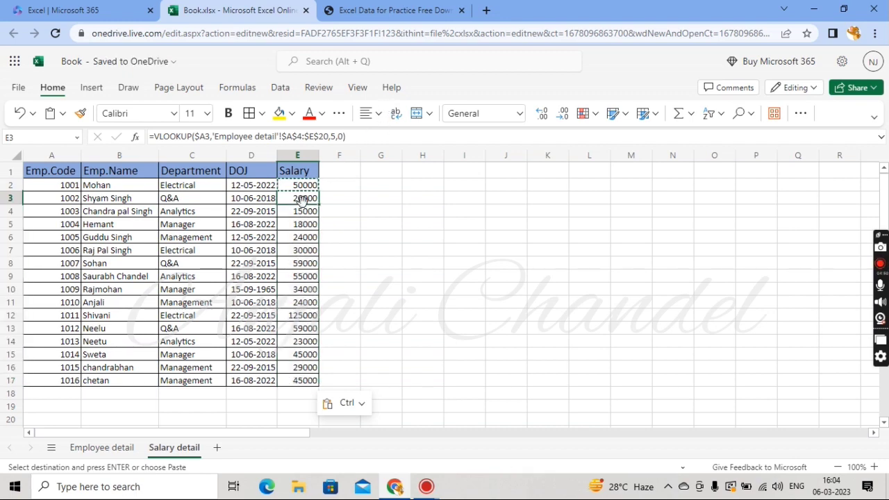
pyautogui.press('Down')
pyautogui.press('Down')
pyautogui.press('Down')
pyautogui.press('Down')
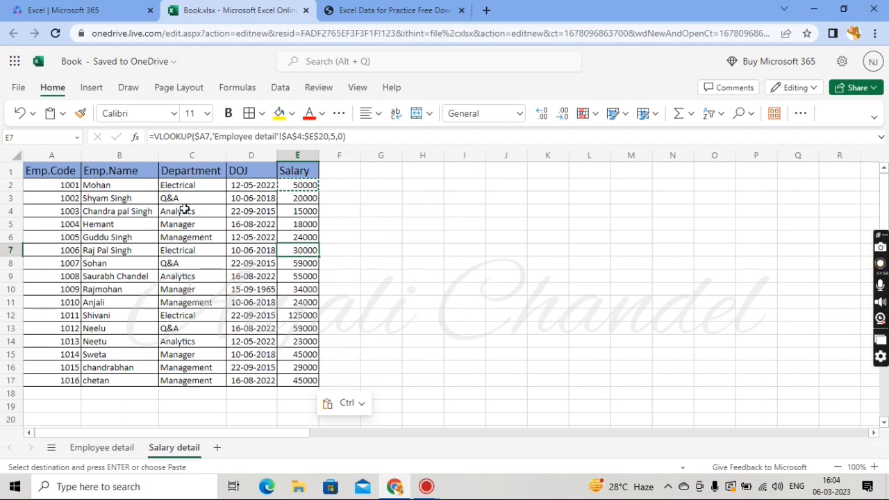
pyautogui.click(53, 185)
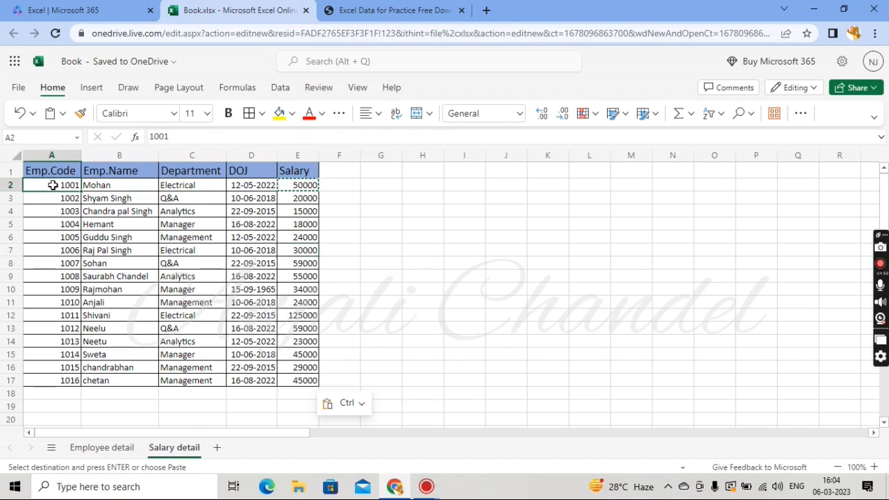
# On Employee detail, copy the Emp.Code range A4:A20 into column F beside Salary and widen column F
pyautogui.click(105, 447)
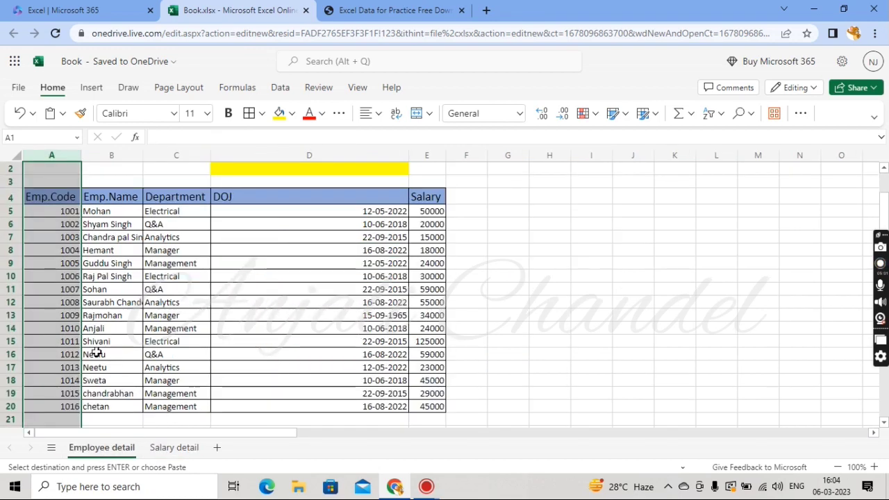
pyautogui.click(57, 211)
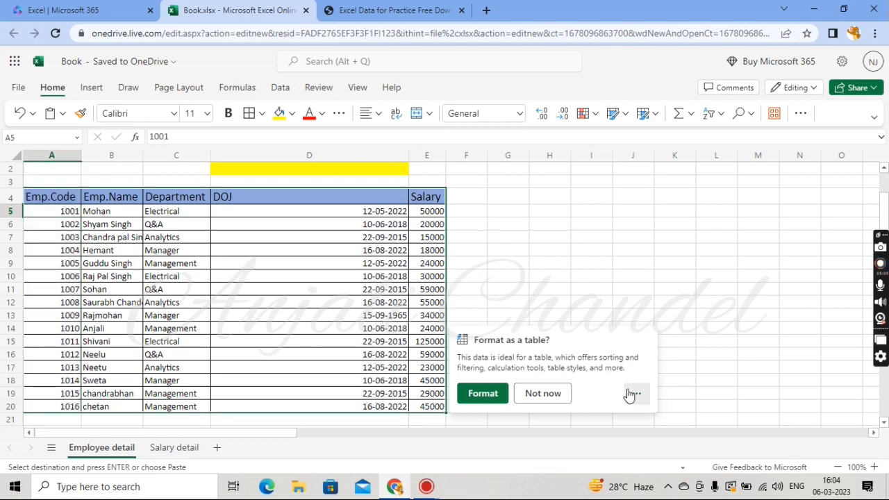
pyautogui.click(537, 394)
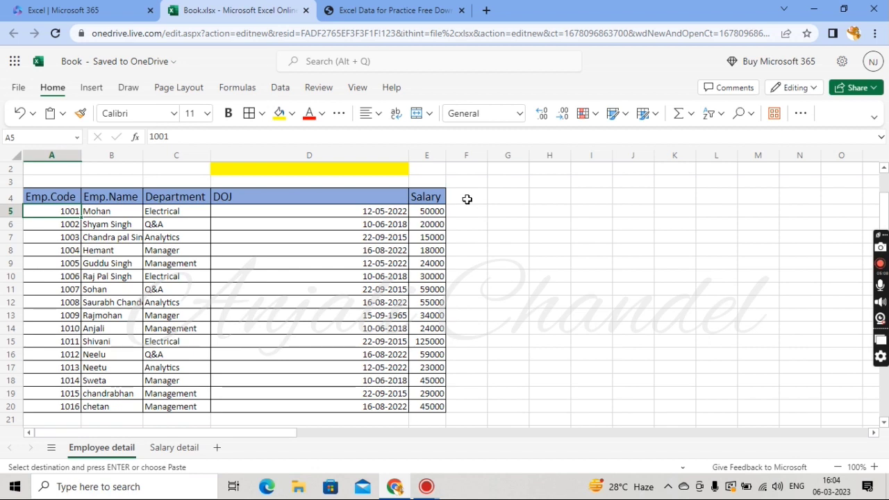
pyautogui.click(52, 198)
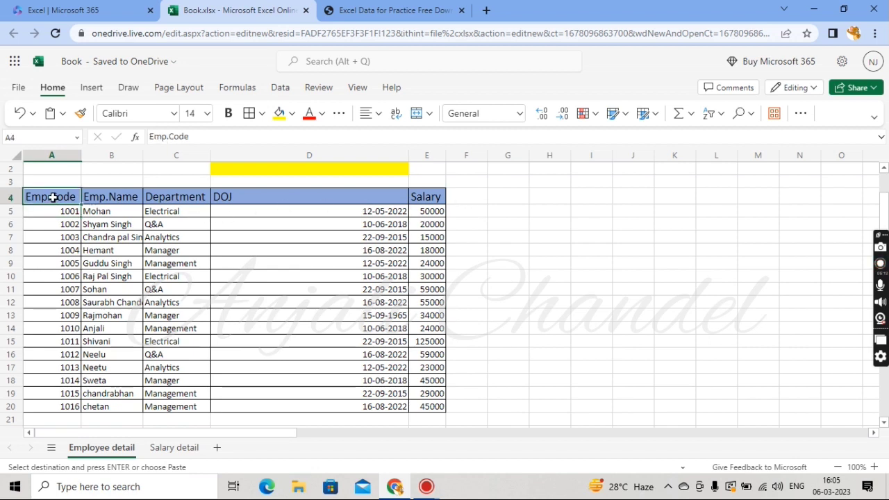
pyautogui.hotkey('ctrl', 'shift', 'Down')
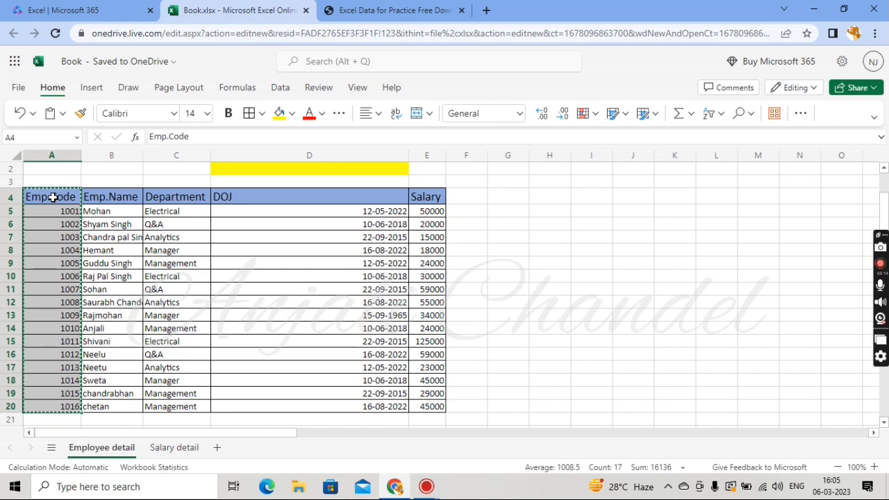
pyautogui.hotkey('ctrl', 'c')
pyautogui.press('Right')
pyautogui.press('Right')
pyautogui.press('Right')
pyautogui.press('Right')
pyautogui.press('Right')
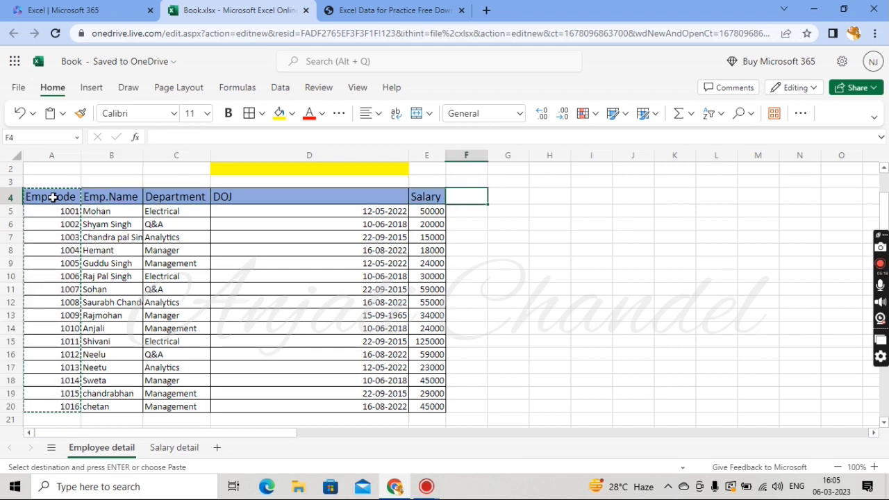
pyautogui.hotkey('ctrl', 'v')
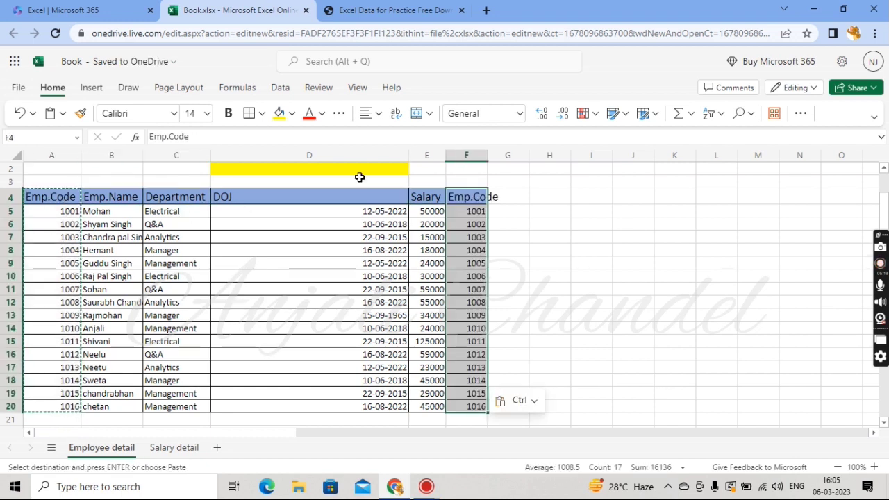
pyautogui.moveTo(488, 154); pyautogui.dragTo(504, 154)
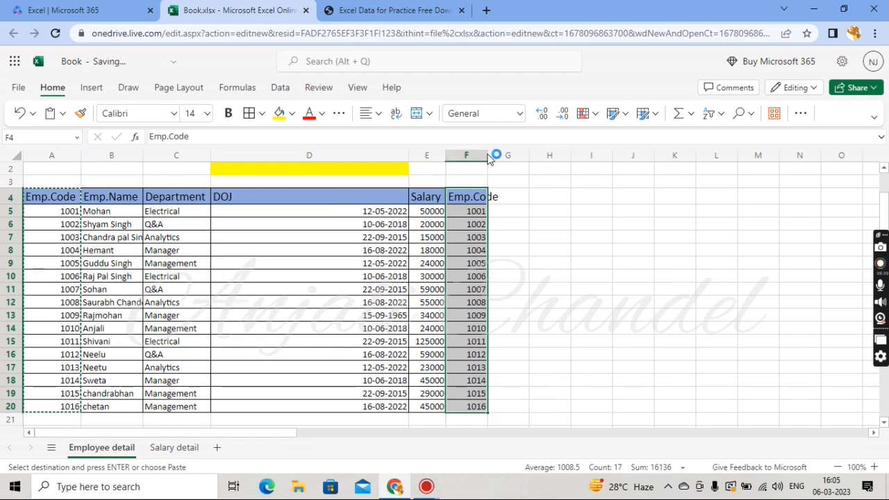
# On Salary detail, clear all Salary formulas from E2 to E17
pyautogui.click(167, 448)
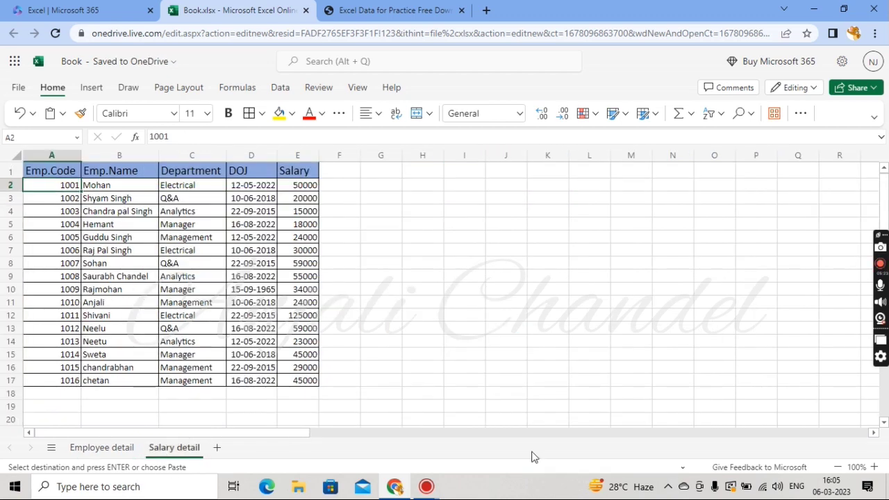
pyautogui.click(303, 185)
pyautogui.hotkey('shift', 'Down')
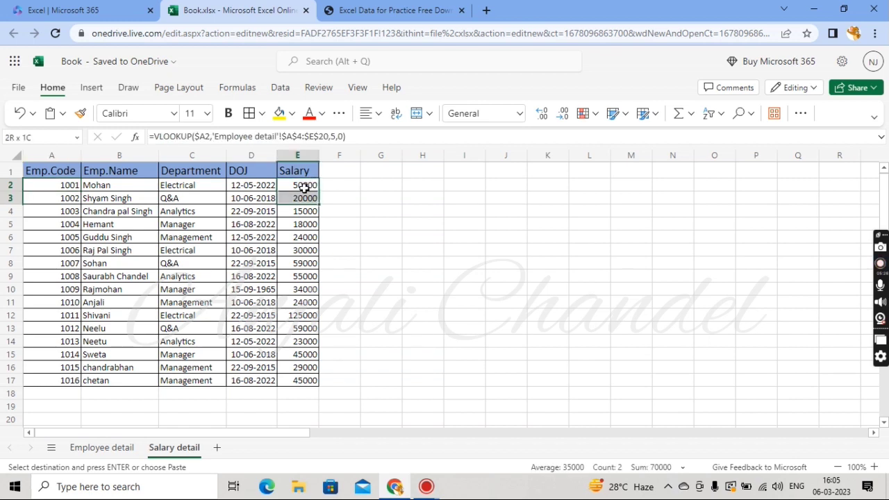
pyautogui.hotkey('ctrl', 'shift', 'Down')
pyautogui.press('Delete')
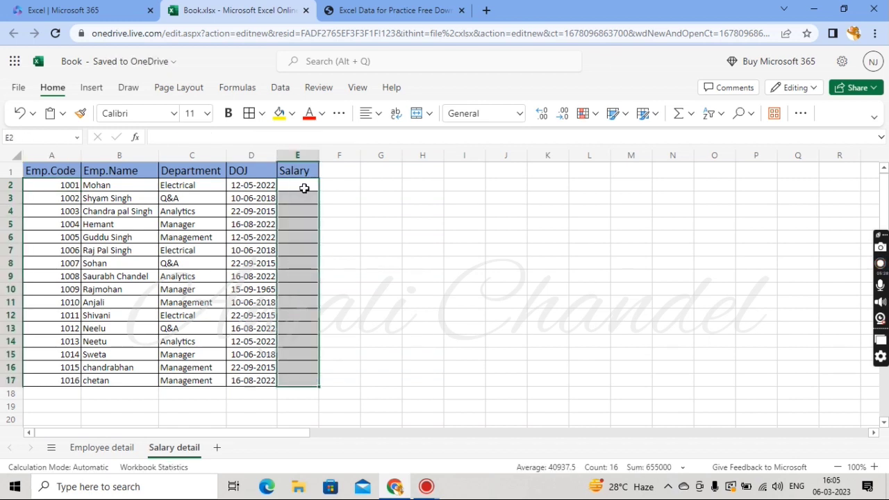
# In E2, start a new VLOOKUP formula with lookup value A2 followed by an argument separator
pyautogui.click(303, 186)
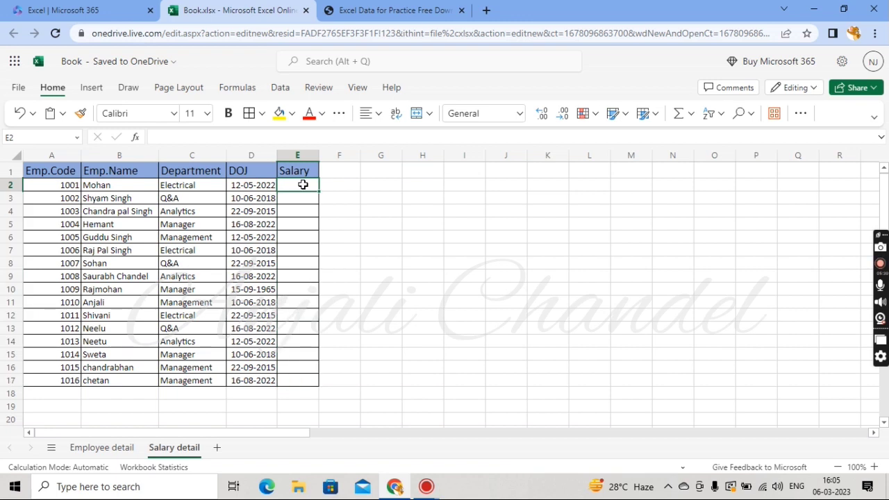
pyautogui.write('=vloo')
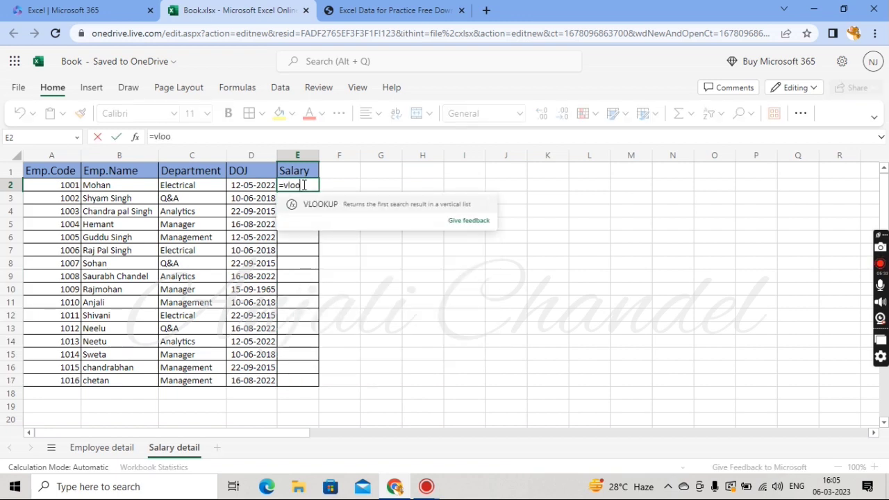
pyautogui.write('kup')
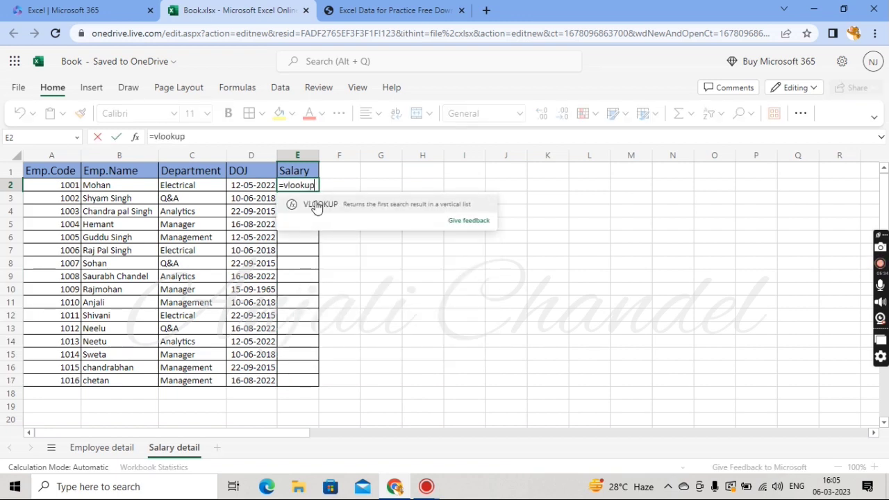
pyautogui.click(314, 204)
pyautogui.click(62, 186)
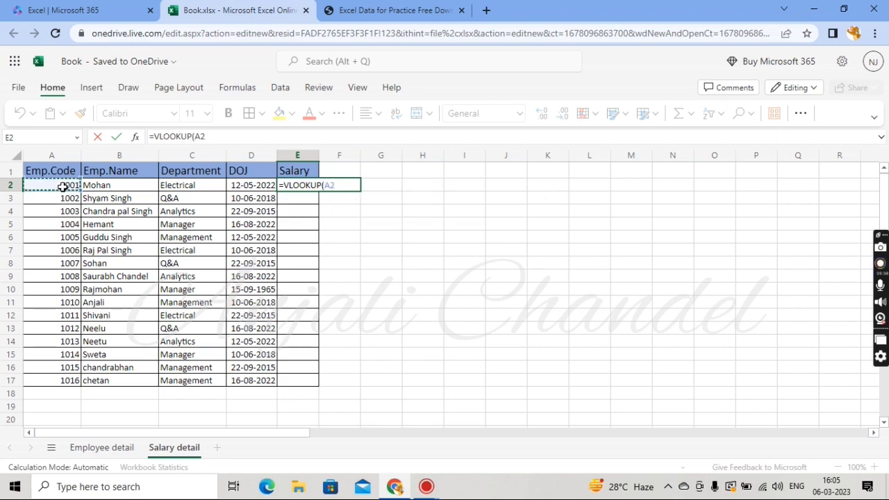
pyautogui.write(',')
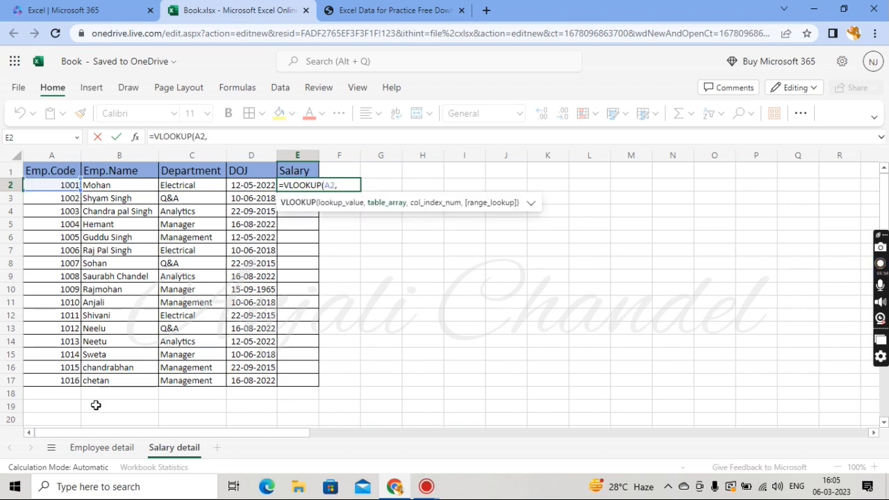
# Set the table array to the Salary and Emp.Code columns 'Employee detail'!E4:F20
pyautogui.click(103, 449)
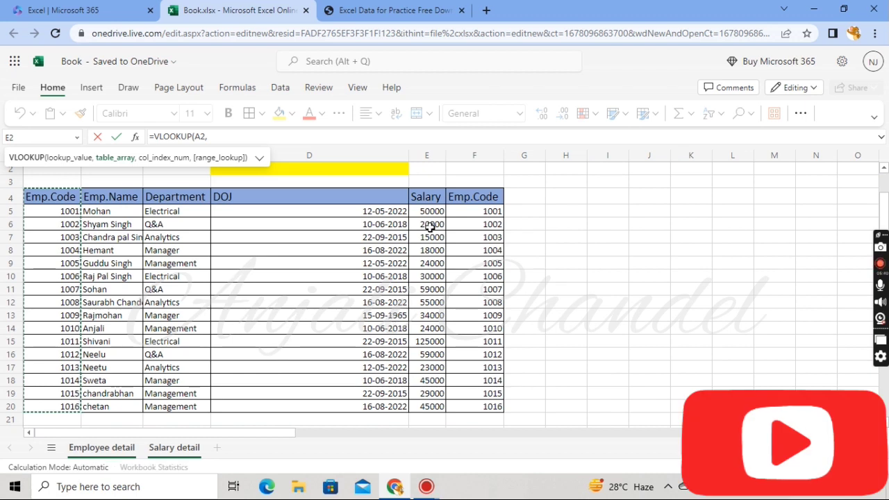
pyautogui.click(426, 199)
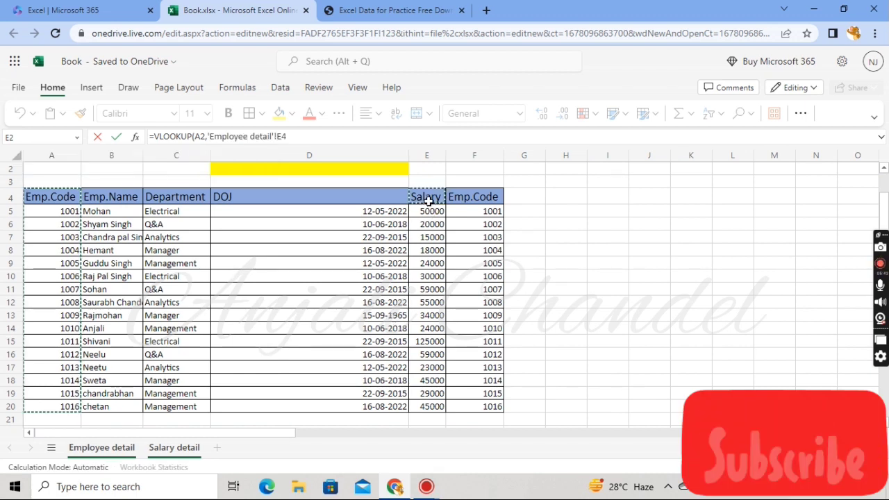
pyautogui.hotkey('shift', 'Right')
pyautogui.hotkey('shift', 'Down')
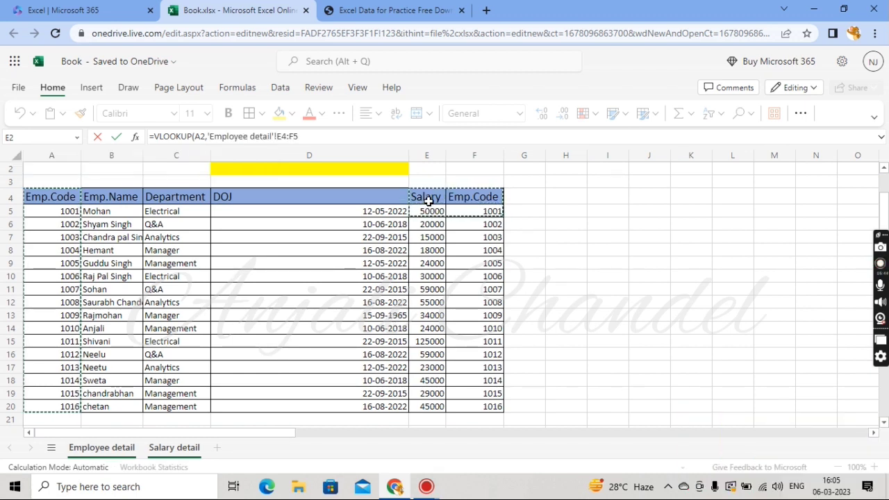
pyautogui.hotkey('ctrl', 'shift', 'Down')
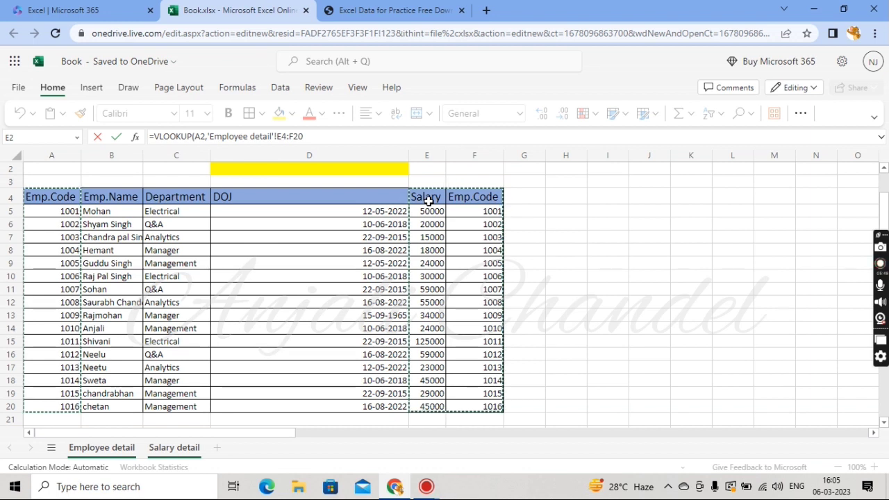
# Complete E2's VLOOKUP with column index 1 and exact match 0, then fill it down to E3
pyautogui.write(',')
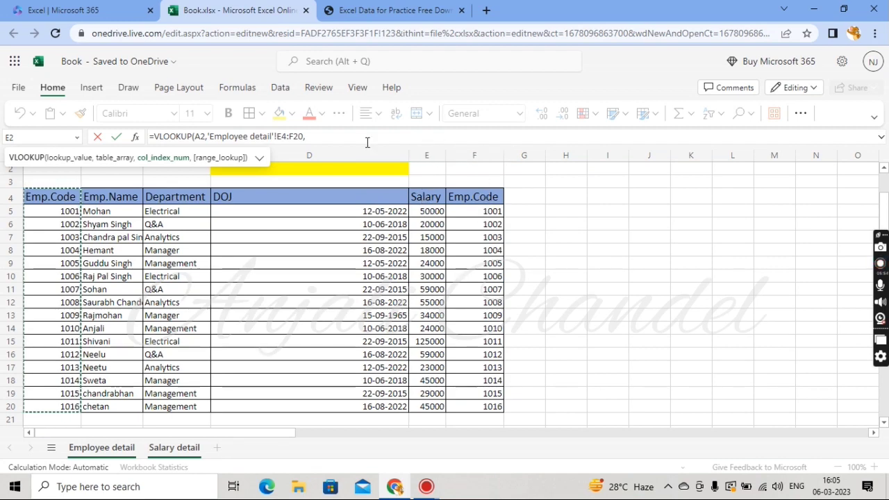
pyautogui.click(328, 136)
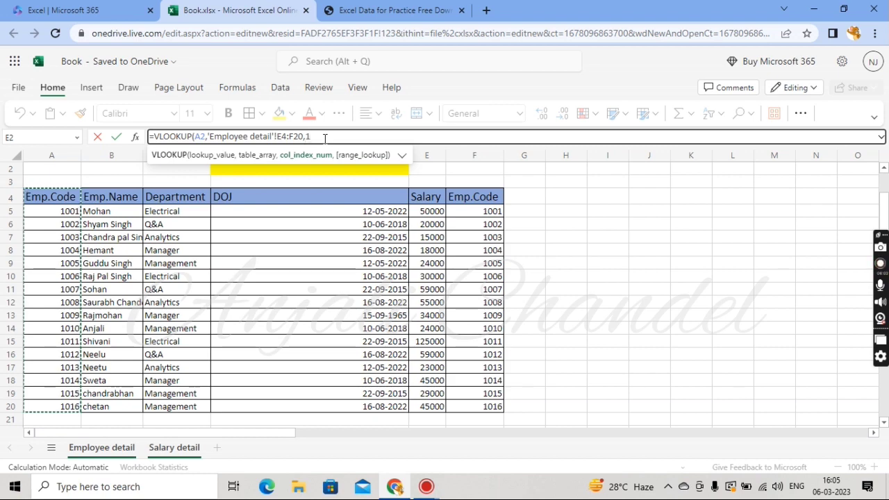
pyautogui.write(',0')
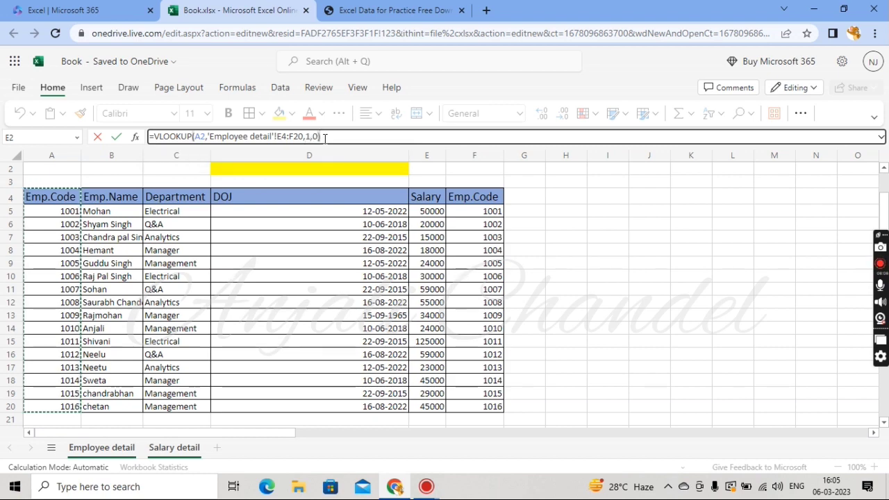
pyautogui.press('Return')
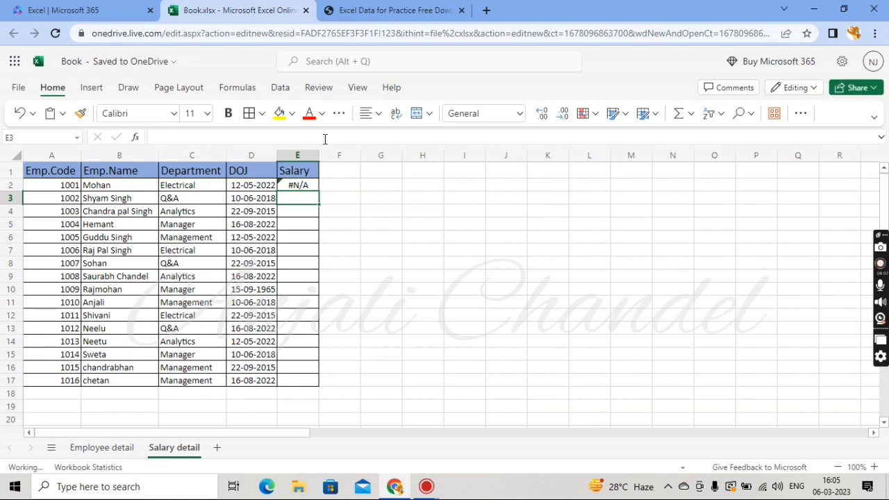
pyautogui.click(309, 187)
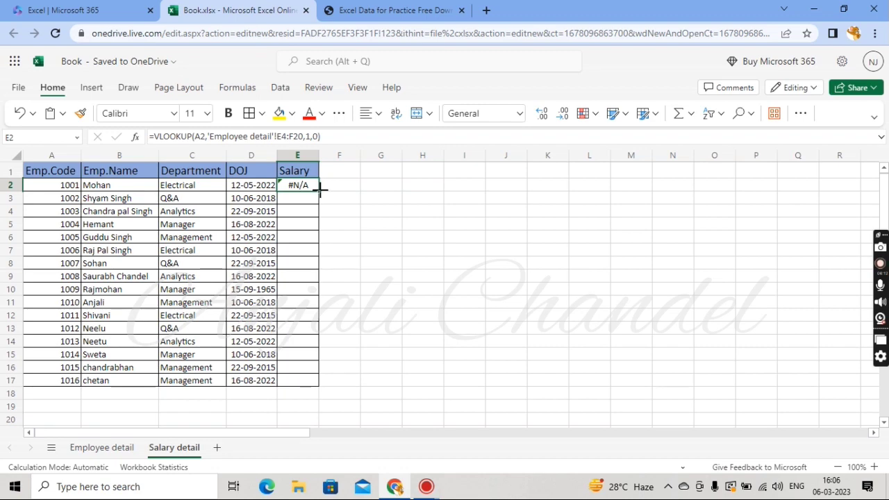
pyautogui.moveTo(320, 192); pyautogui.dragTo(318, 202)
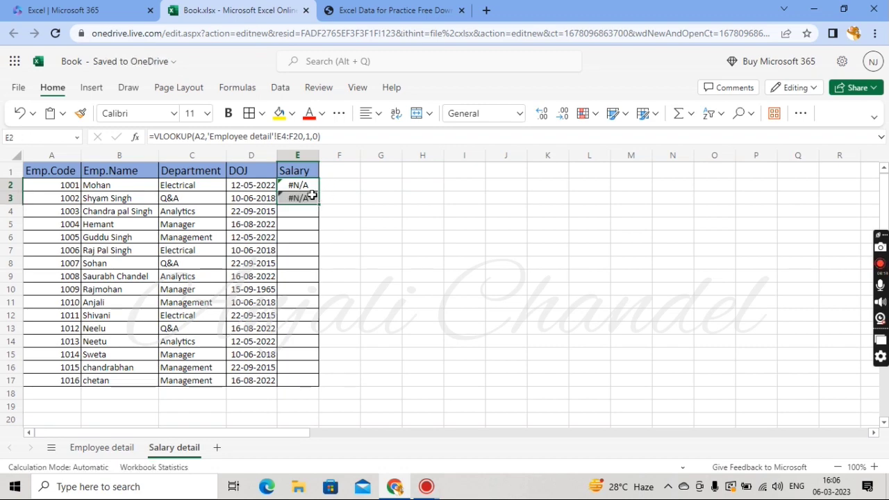
# On Employee detail, copy the Salary range E4:E20 into column G beside Emp.Code
pyautogui.click(121, 449)
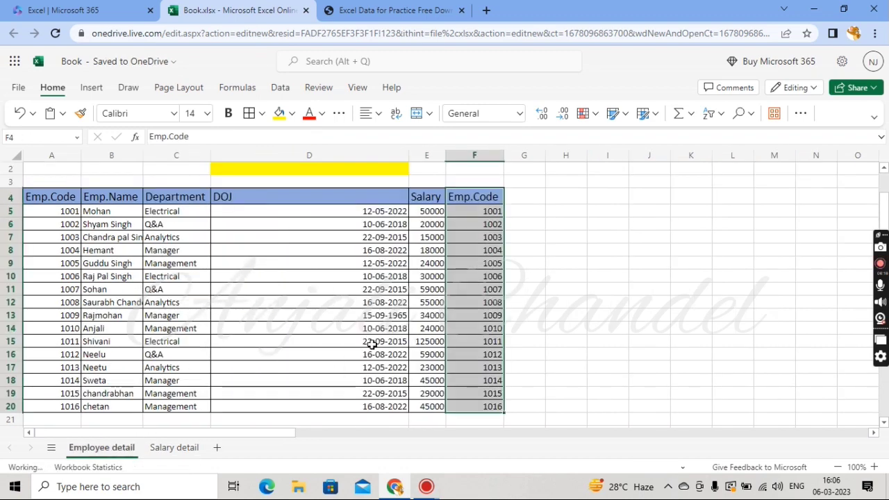
pyautogui.click(424, 197)
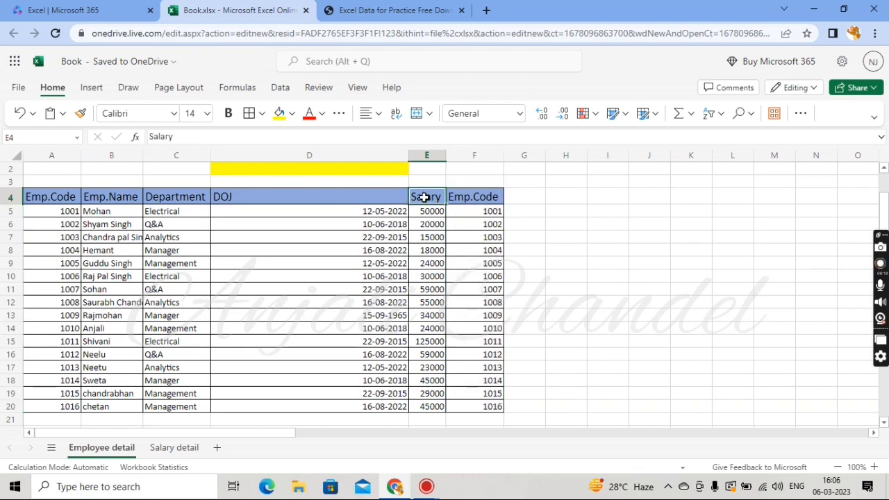
pyautogui.hotkey('shift', 'Down')
pyautogui.hotkey('ctrl', 'shift', 'Down')
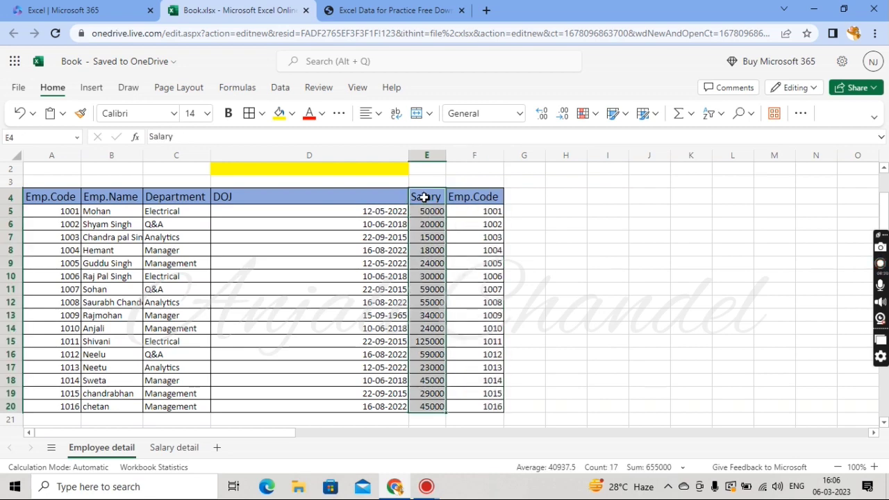
pyautogui.hotkey('ctrl', 'c')
pyautogui.press('Right')
pyautogui.press('Right')
pyautogui.press('Right')
pyautogui.press('Left')
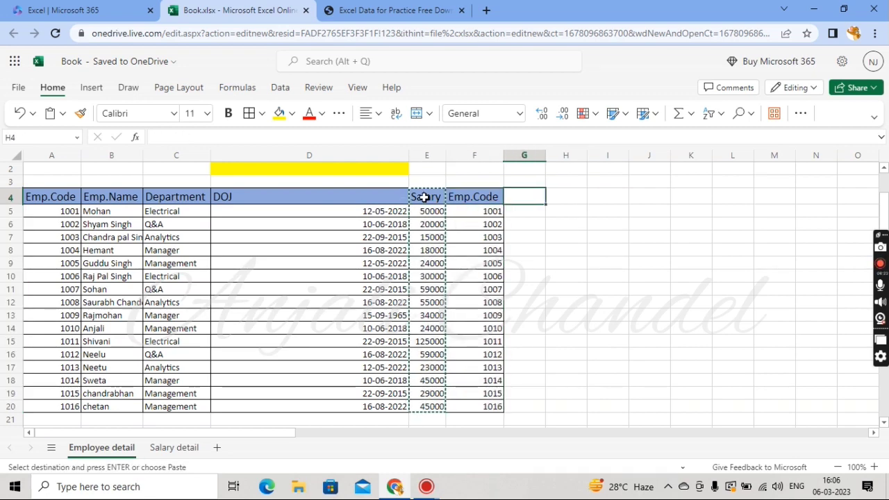
pyautogui.hotkey('ctrl', 'v')
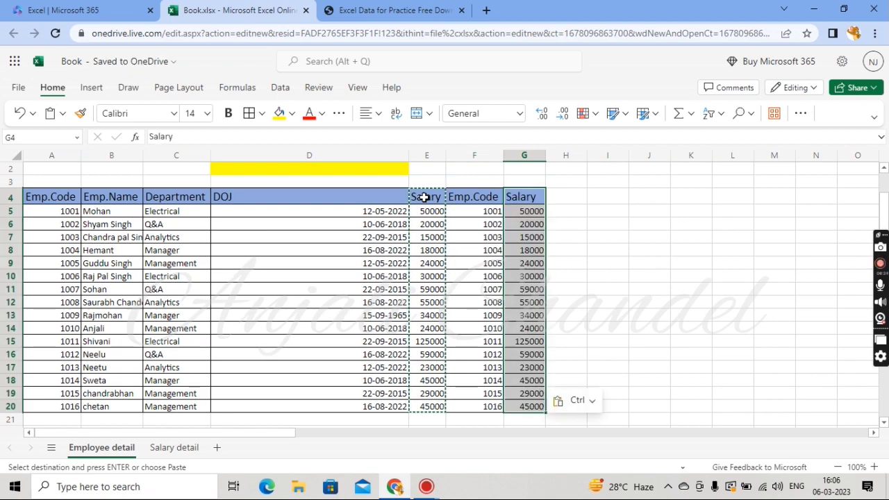
# On Salary detail, change E2's table array to 'Employee detail'!F4:G20
pyautogui.click(175, 452)
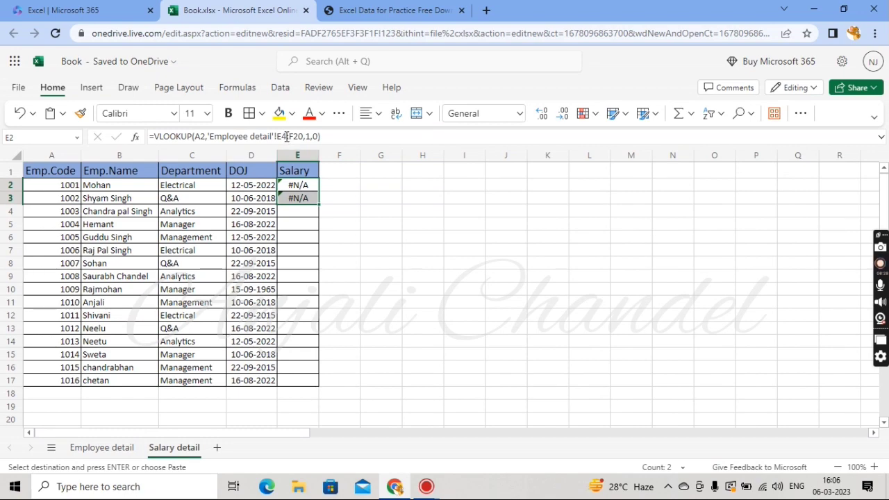
pyautogui.click(283, 136)
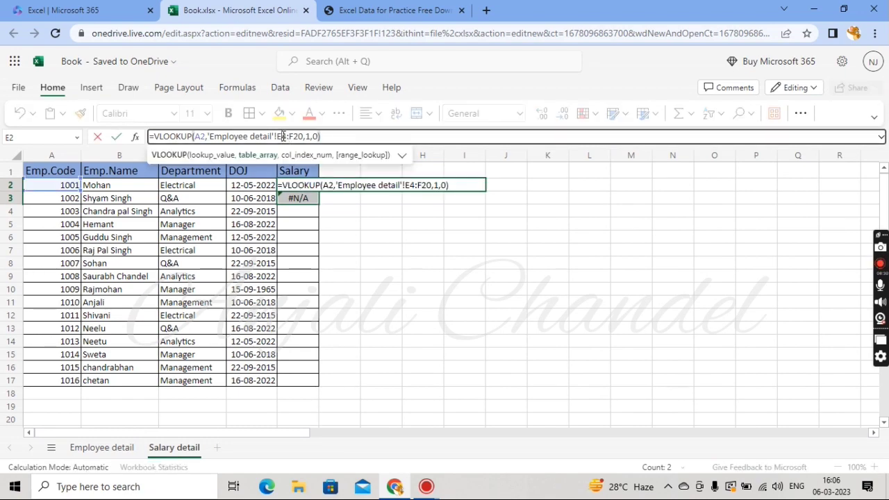
pyautogui.press('BackSpace')
pyautogui.write('f')
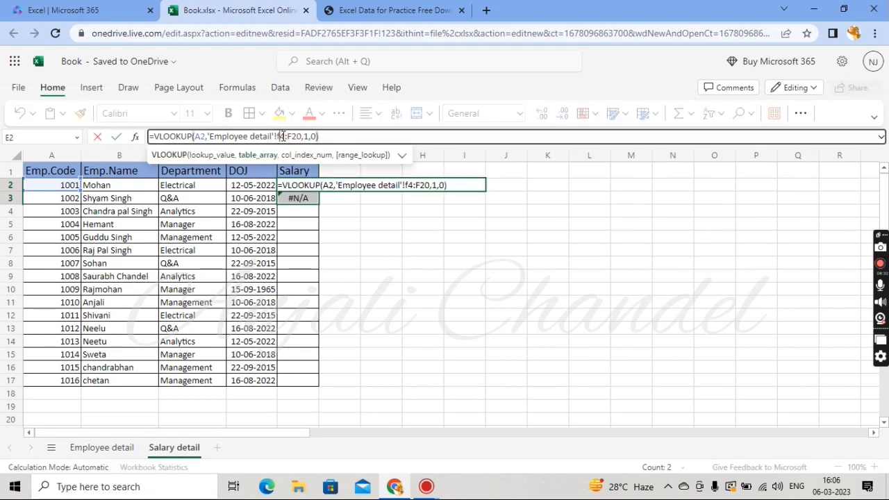
pyautogui.press('BackSpace')
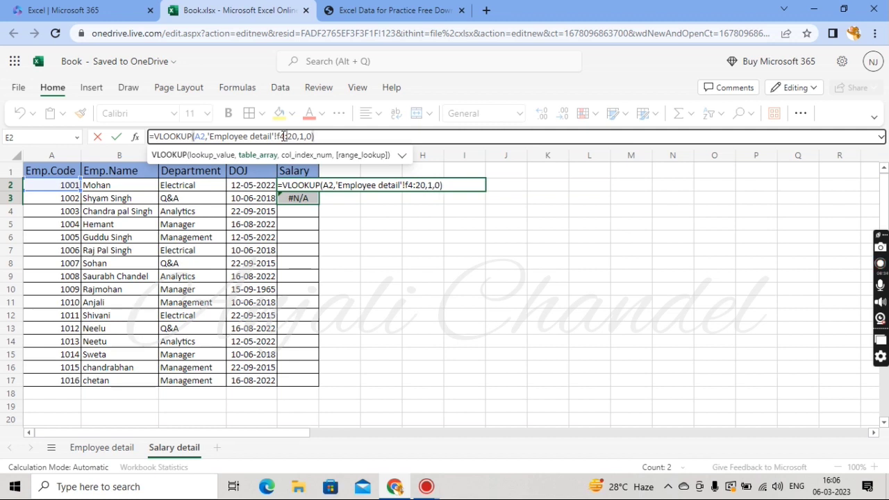
pyautogui.write('g')
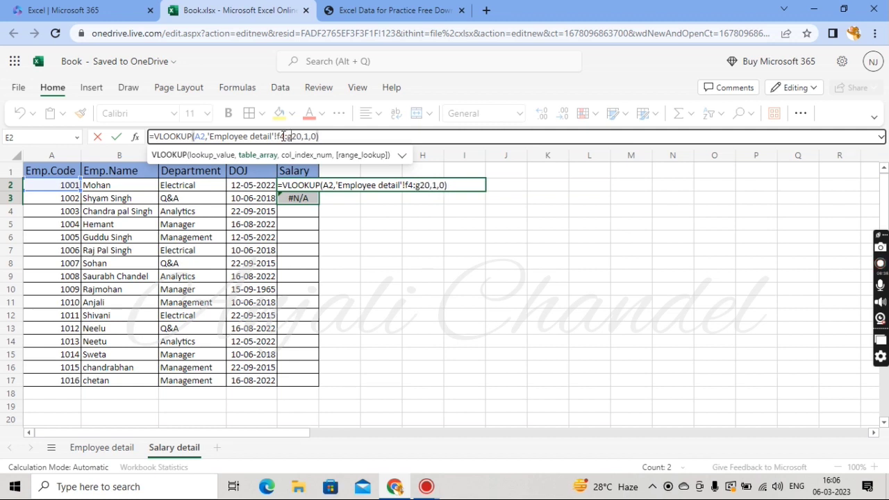
pyautogui.press('Return')
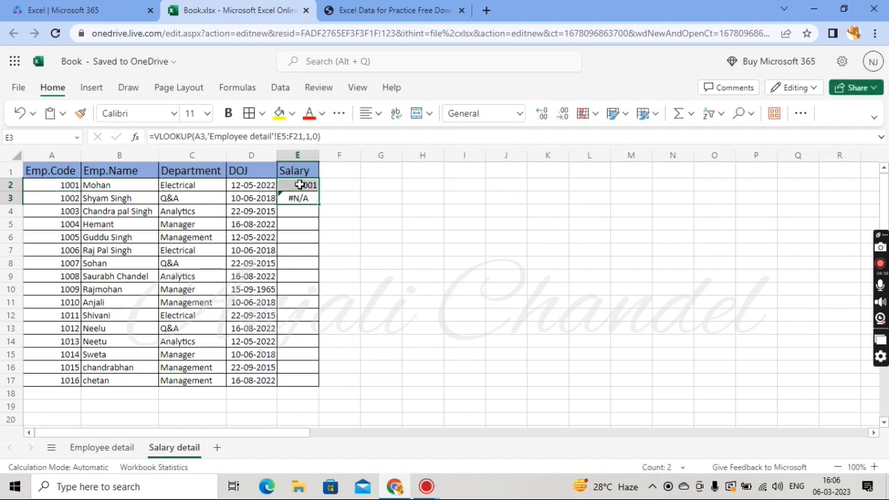
# Compare the Employee detail columns and set the column index number in E2's formula to 2
pyautogui.click(300, 184)
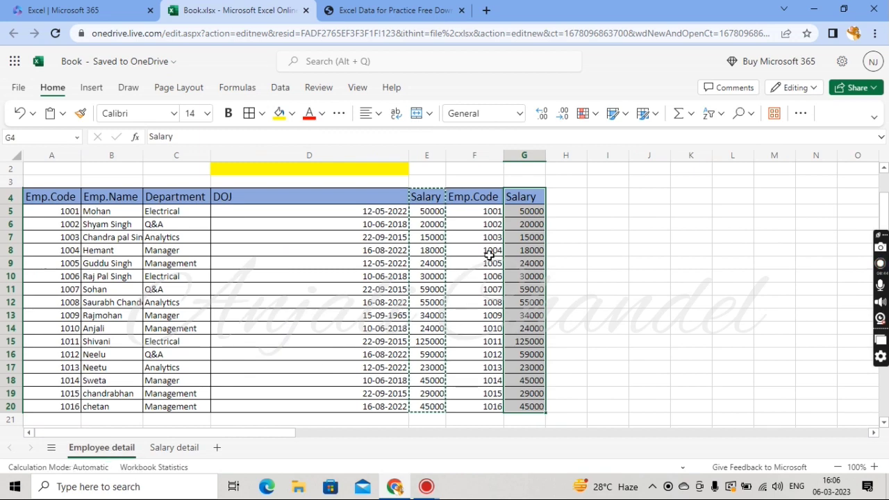
pyautogui.click(484, 197)
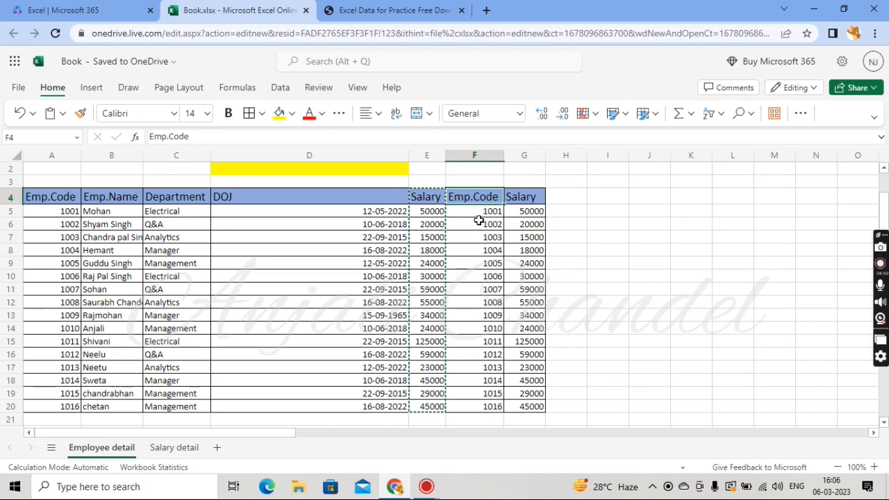
pyautogui.click(182, 450)
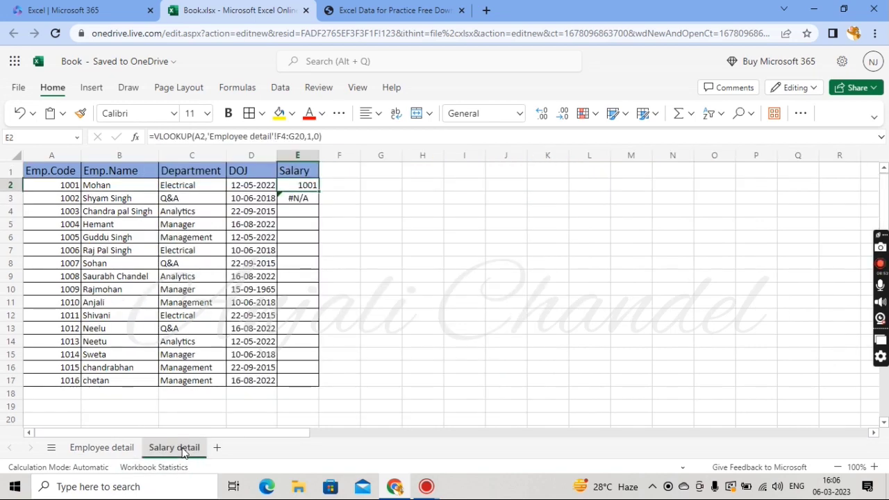
pyautogui.click(312, 137)
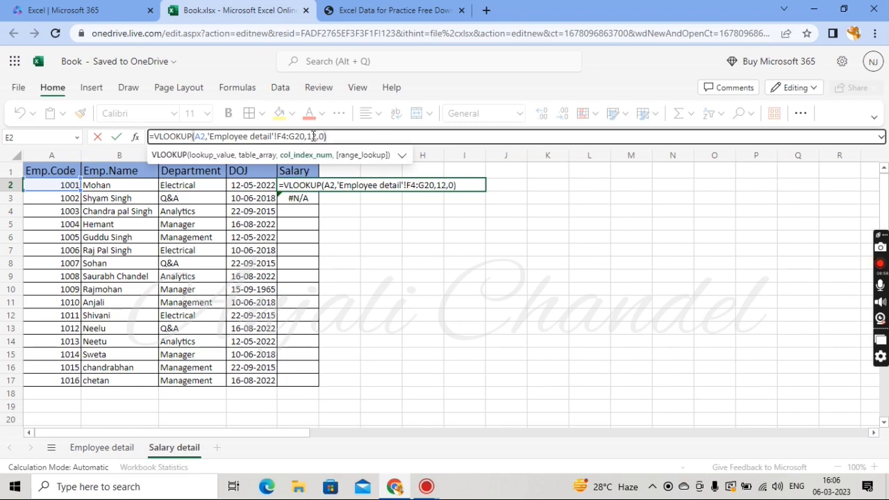
pyautogui.press('BackSpace')
pyautogui.press('BackSpace')
pyautogui.write('2')
pyautogui.press('Return')
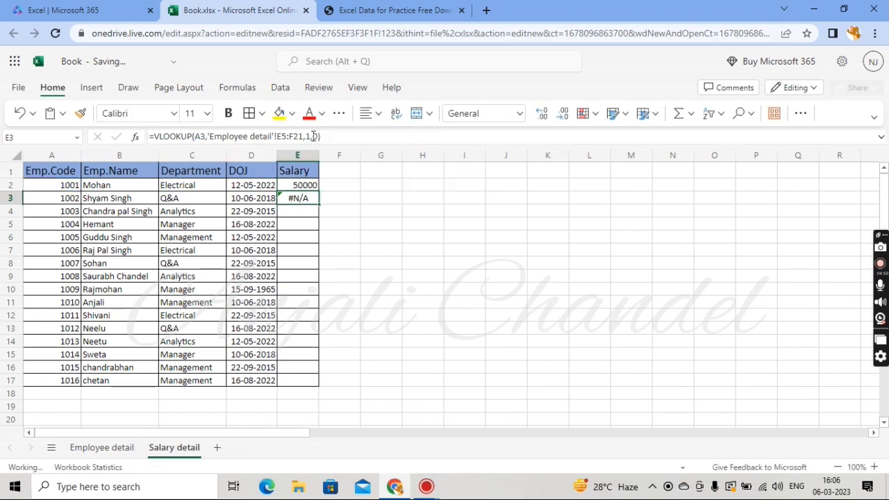
# Fill E2's formula down to E17, then return to the Employee detail sheet
pyautogui.click(303, 182)
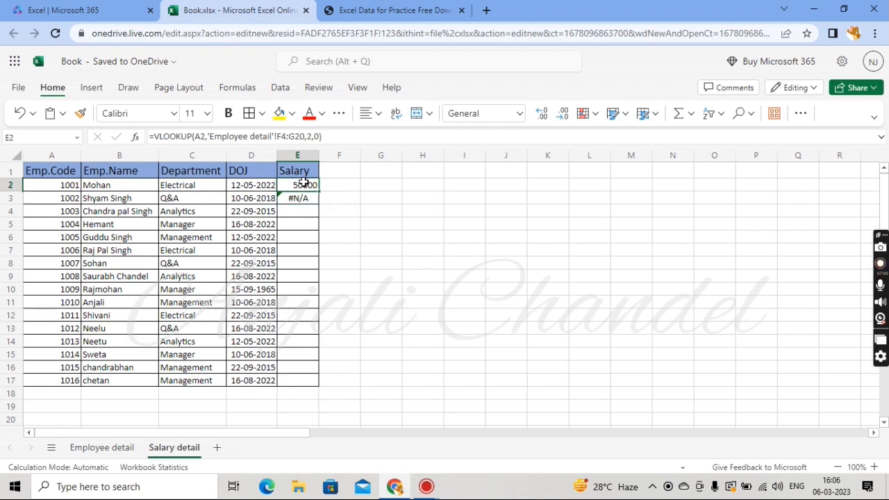
pyautogui.moveTo(304, 182); pyautogui.dragTo(313, 380)
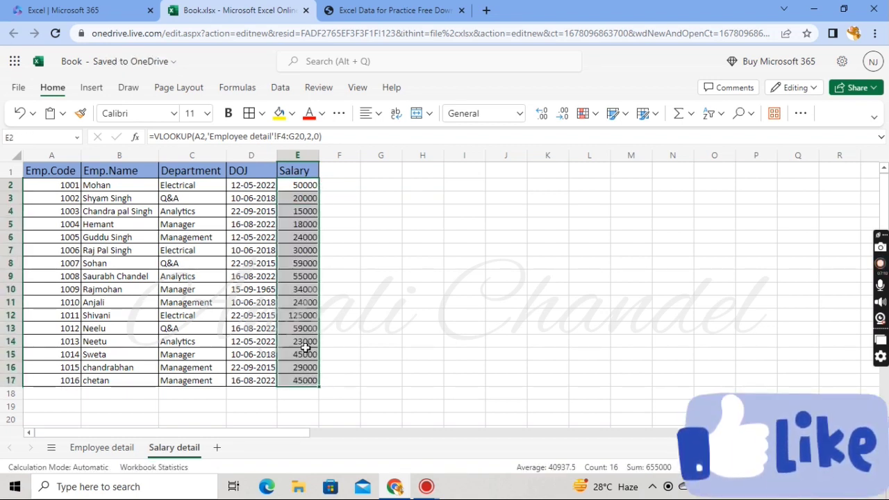
pyautogui.click(115, 449)
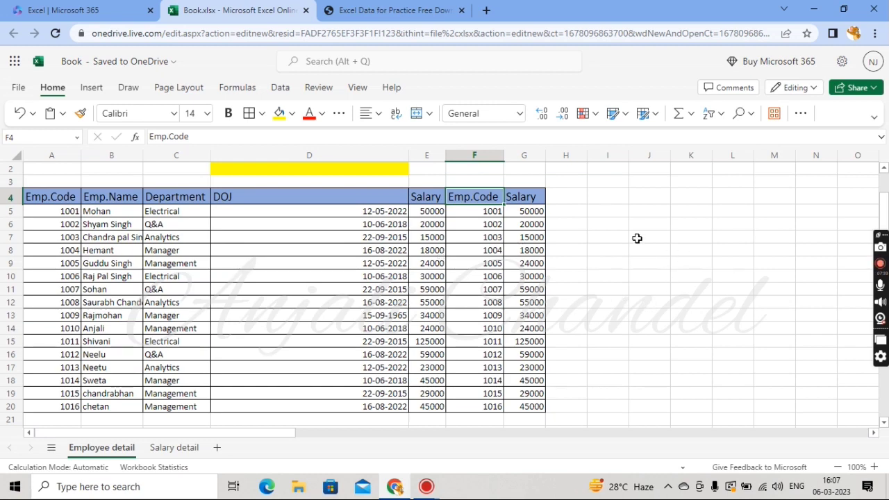
pyautogui.scroll(2, 637, 238)
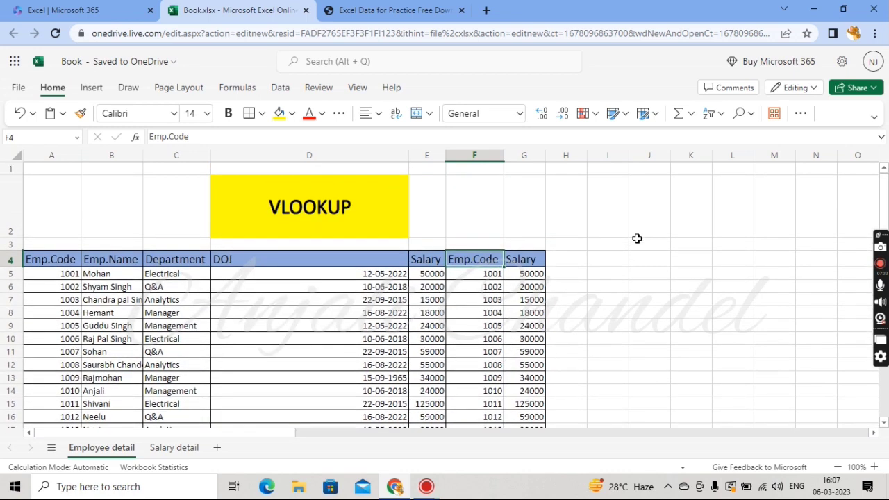